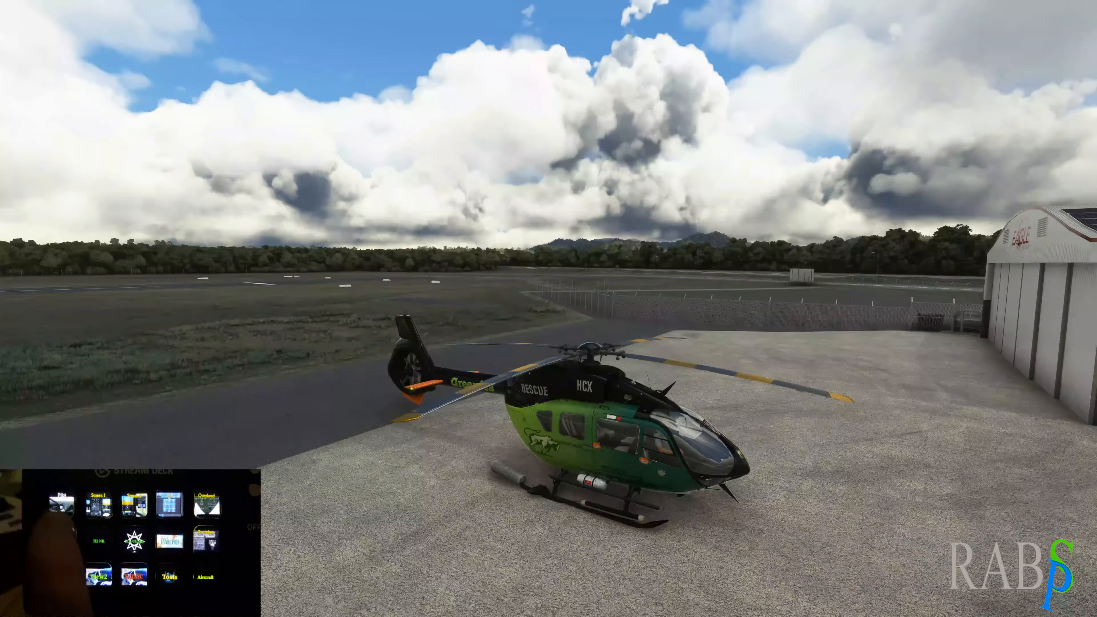
# Go from the exterior to the cockpit's main instrument panel and turn on the WXR overlay on the left navigation display
pyautogui.press('End')
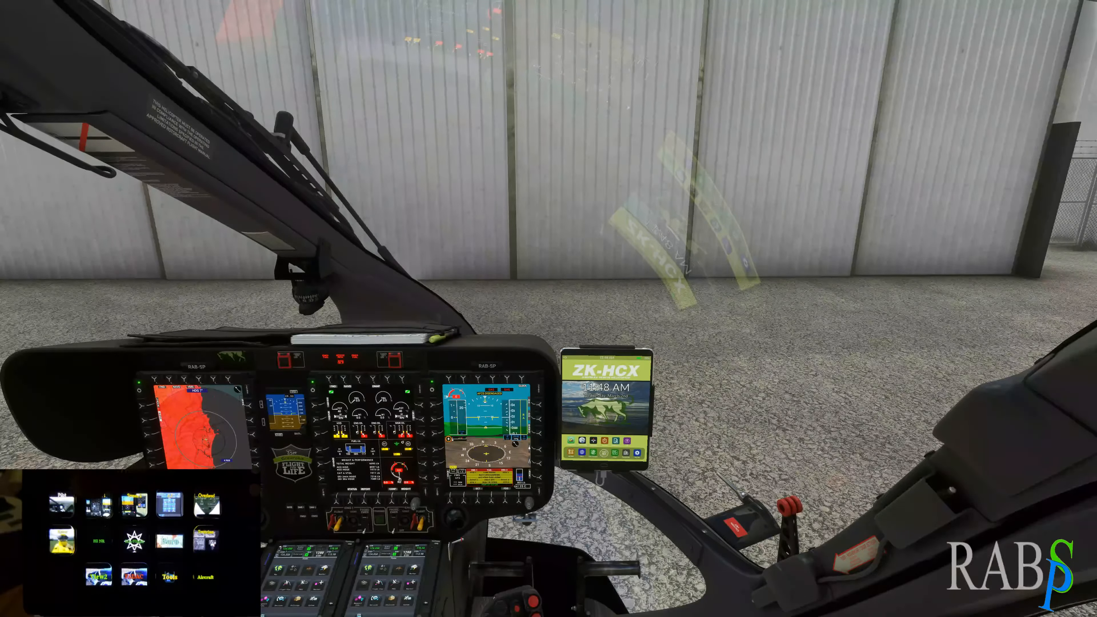
pyautogui.hotkey('alt', '1')
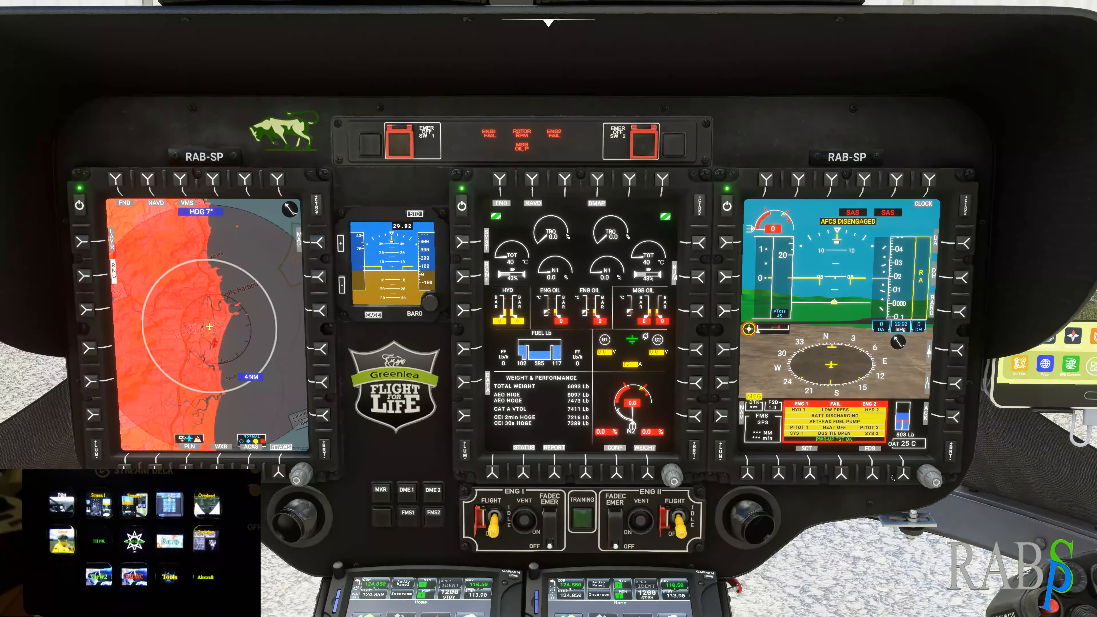
pyautogui.click(218, 466)
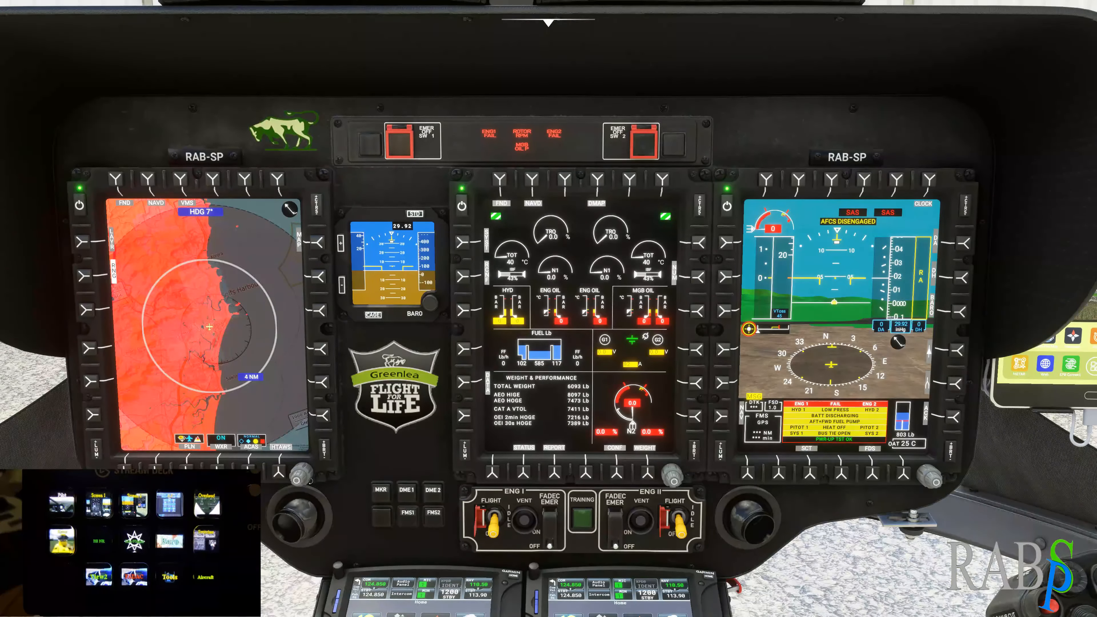
pyautogui.scroll(-1, 311, 480)
pyautogui.scroll(1, 310, 480)
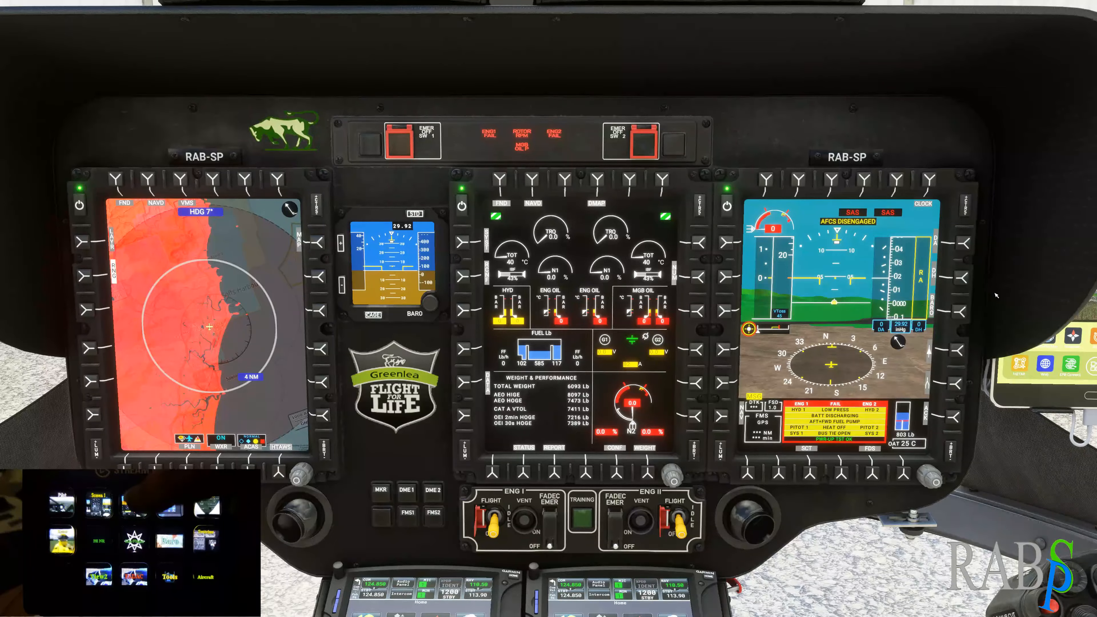
# Open the Map page on the left Garmin touchscreen and the Flight Plan page on the right one
pyautogui.hotkey('alt', '3')
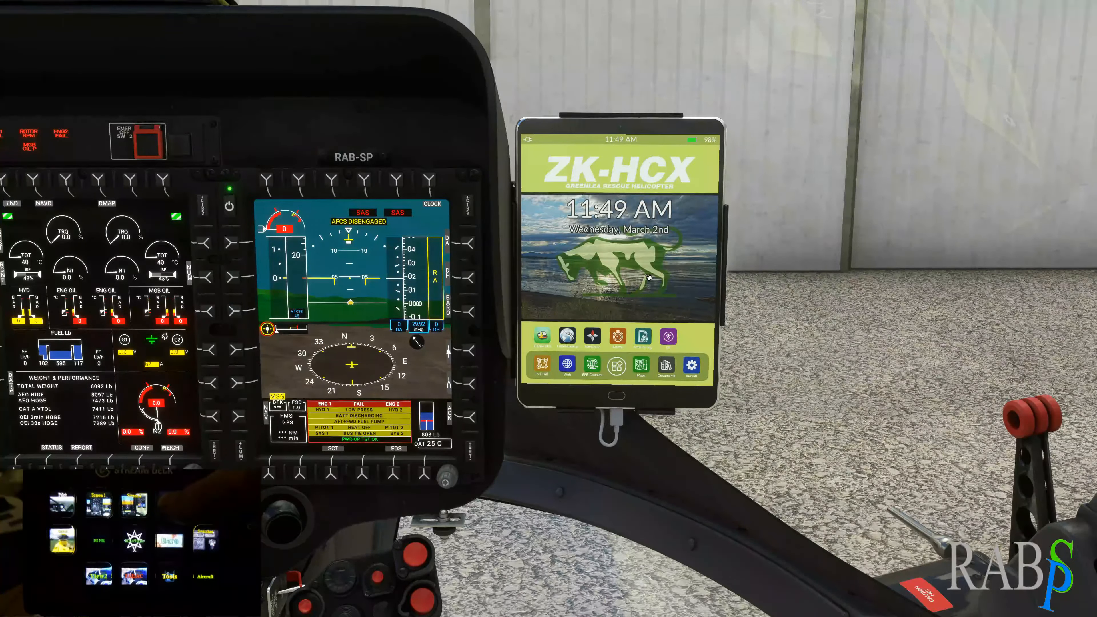
pyautogui.hotkey('alt', '2')
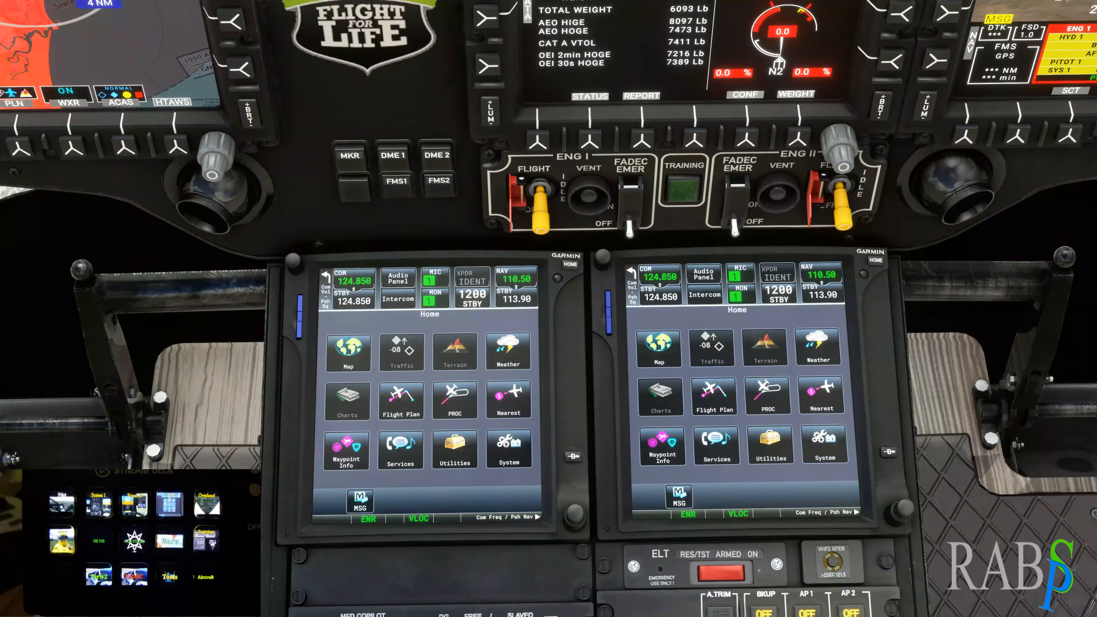
pyautogui.click(351, 356)
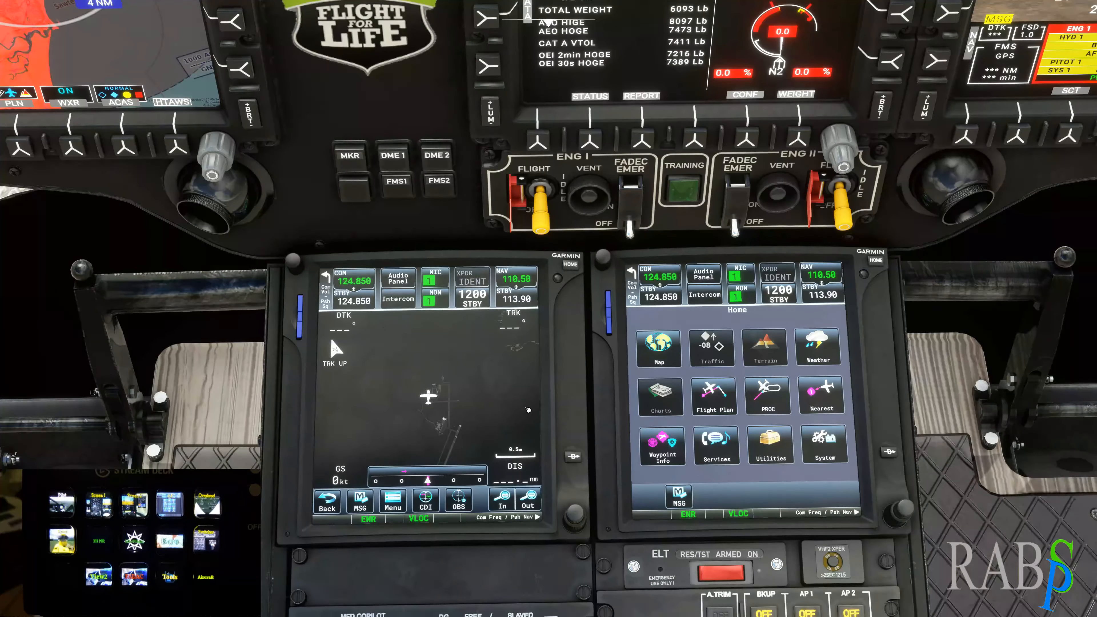
pyautogui.click(720, 403)
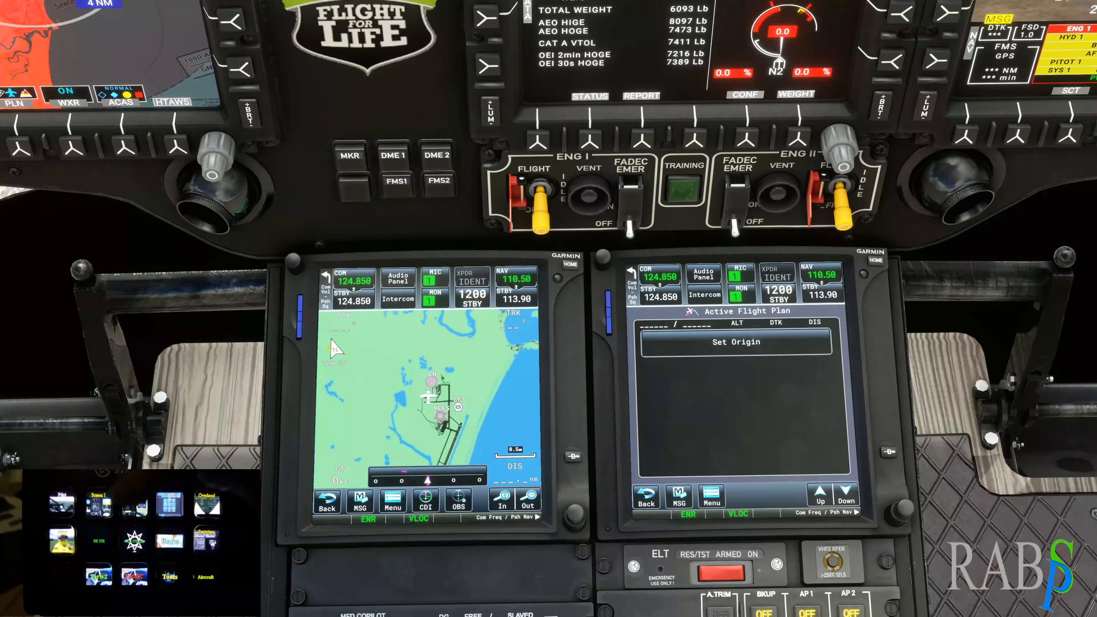
# Set the altimeter to the local pressure of 29.74 and look over the console between the seats and the main instrument panel
pyautogui.hotkey('alt', '2')
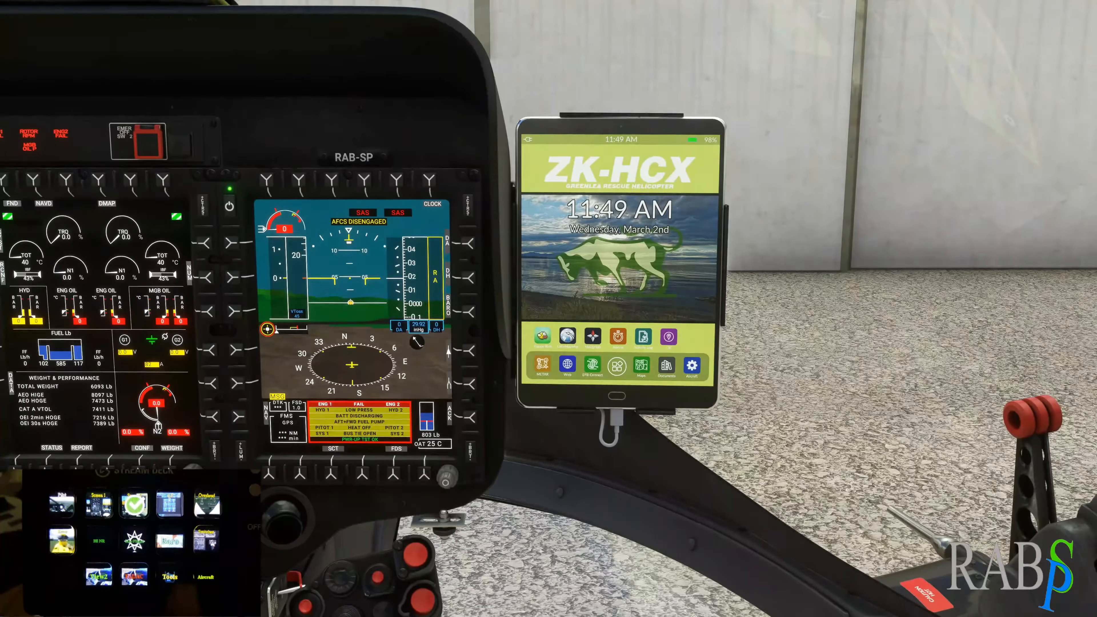
pyautogui.press('b')
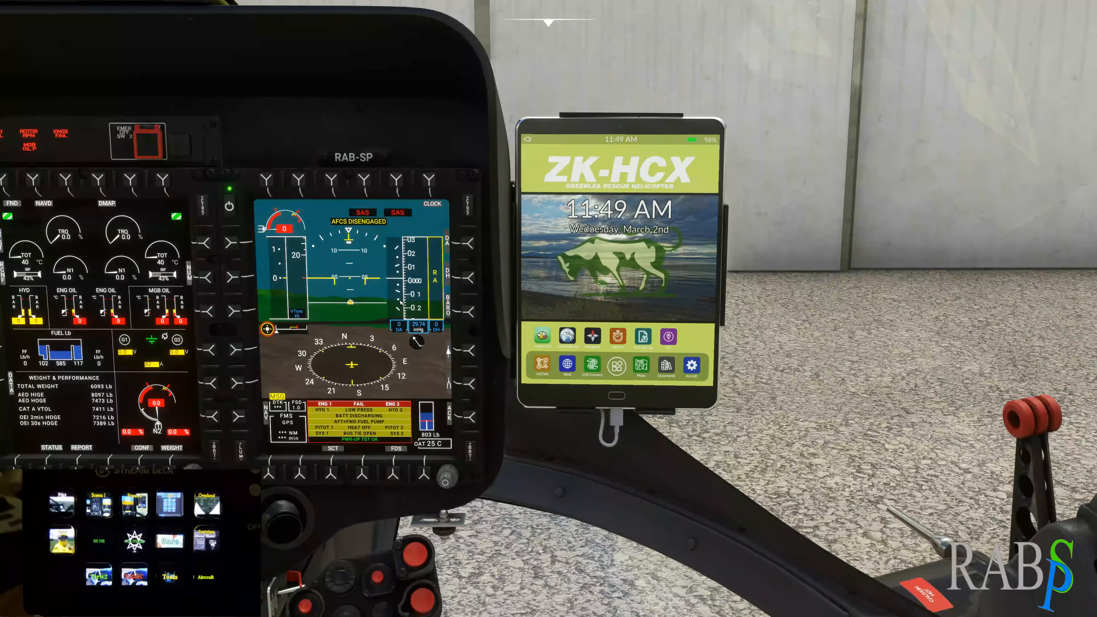
pyautogui.hotkey('ctrl', '4')
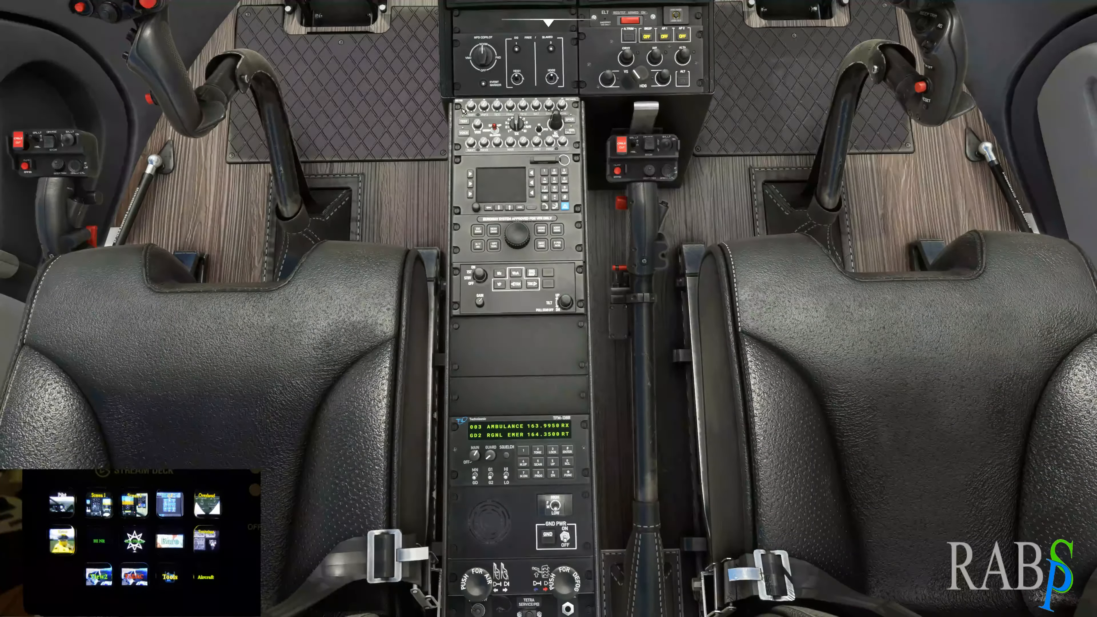
pyautogui.click(647, 38)
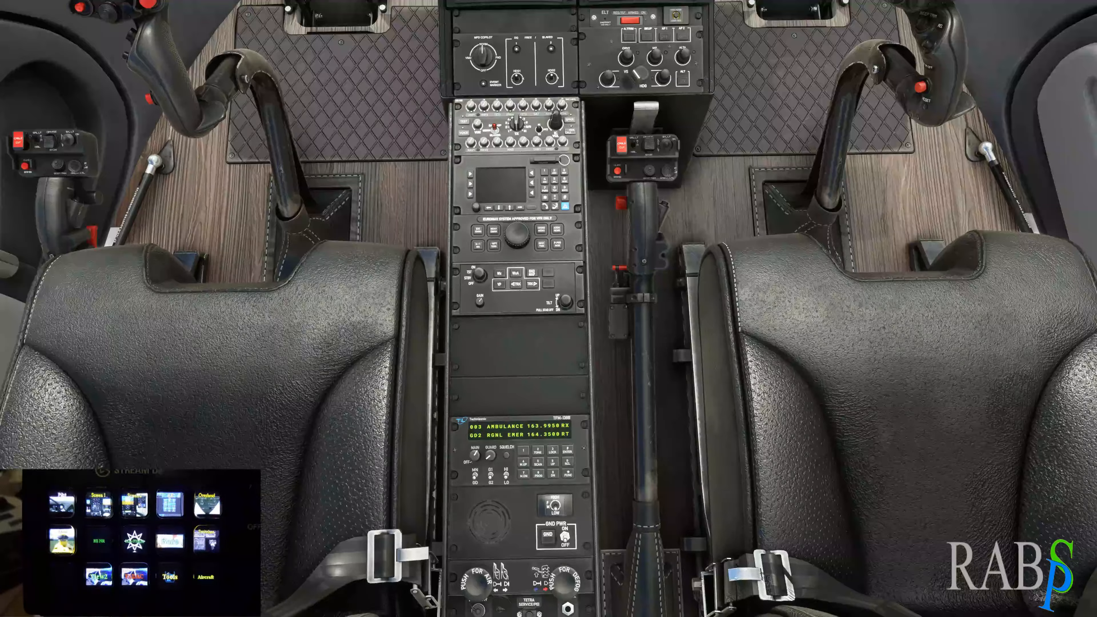
pyautogui.hotkey('ctrl', '1')
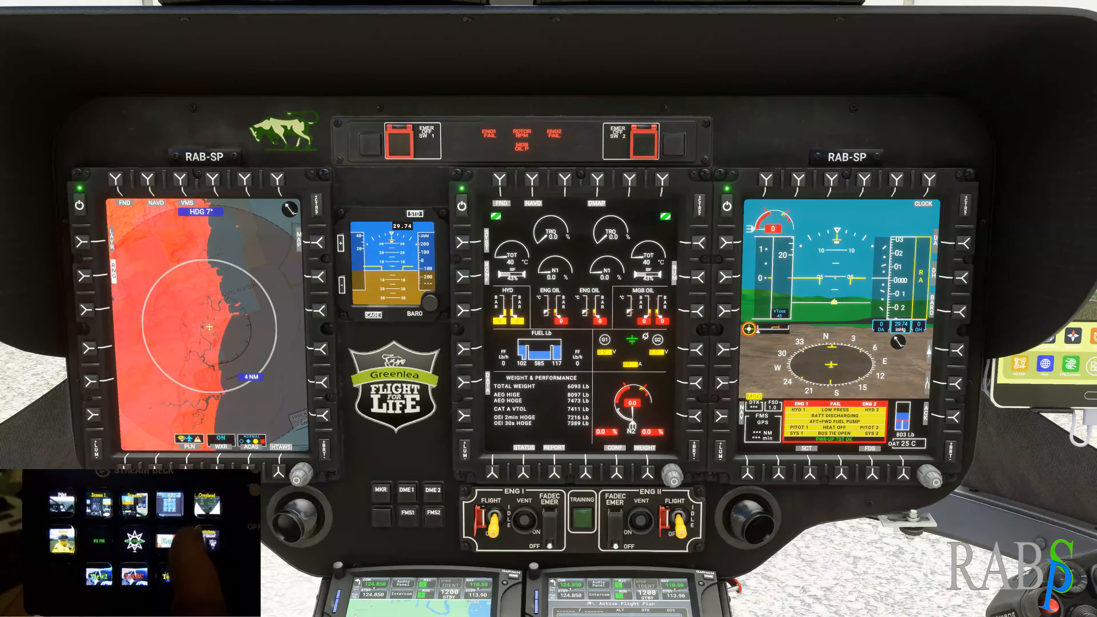
# Open the helicopter's door from the exterior view and inspect the overhead panel and main instruments
pyautogui.hotkey('alt', '5')
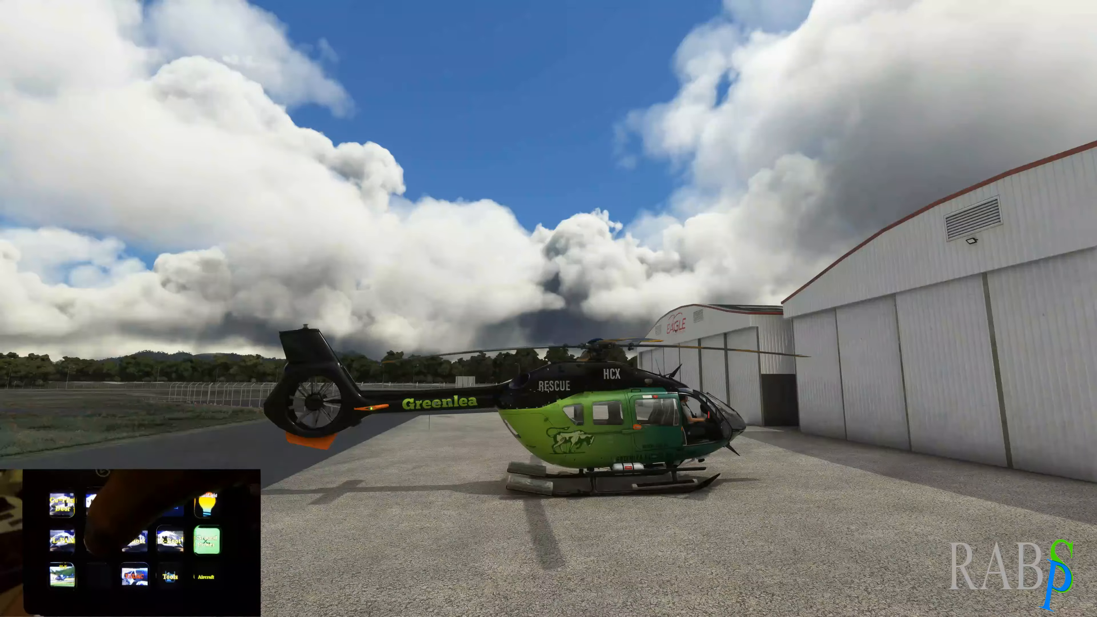
pyautogui.hotkey('shift', 'e')
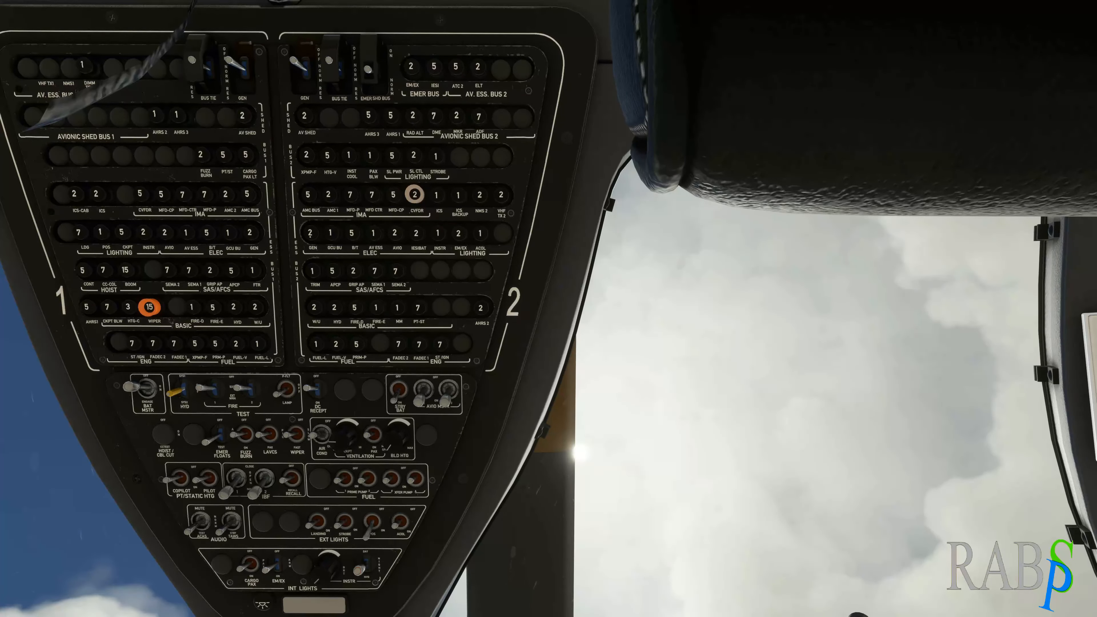
pyautogui.hotkey('ctrl', '1')
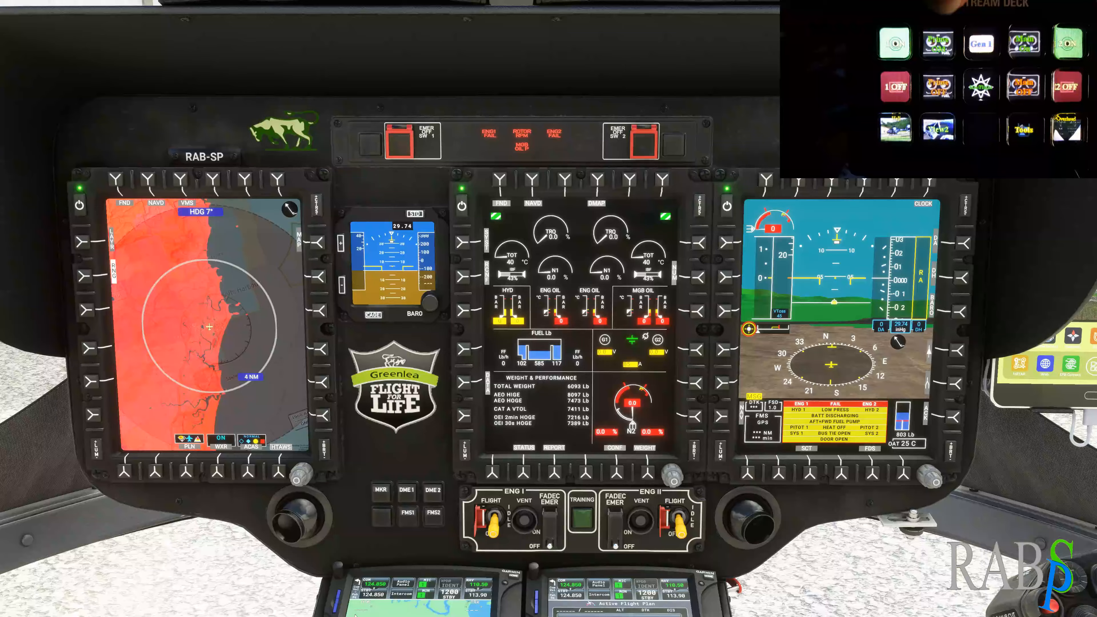
pyautogui.hotkey('alt', '1')
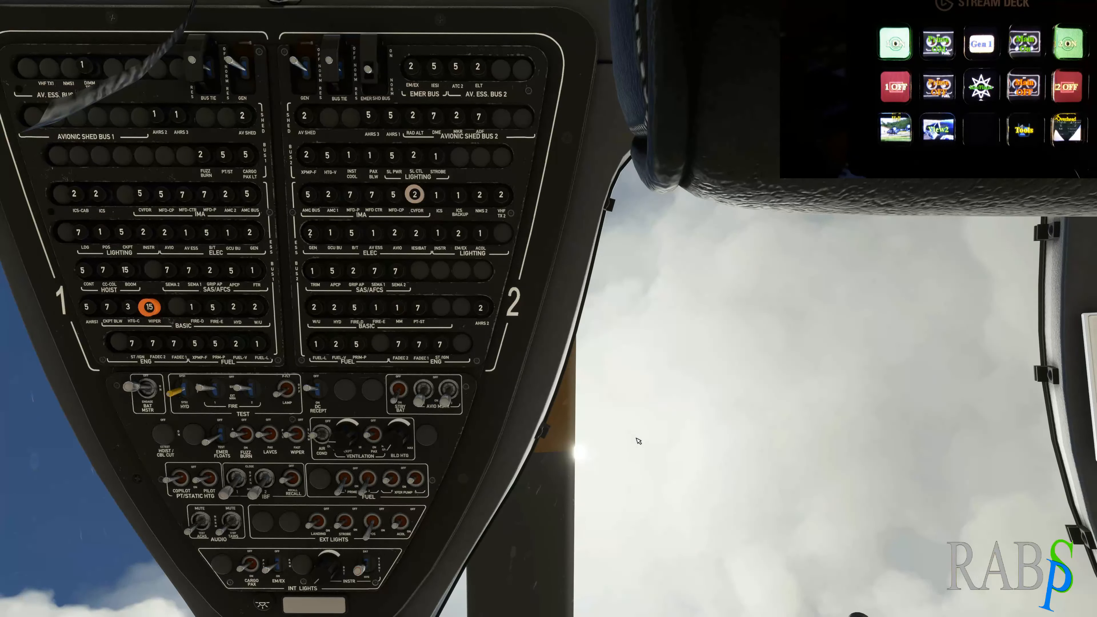
# Check the engine start from the pilot's seat, from outside the helicopter and on the overhead panel
pyautogui.hotkey('ctrl', 'space')
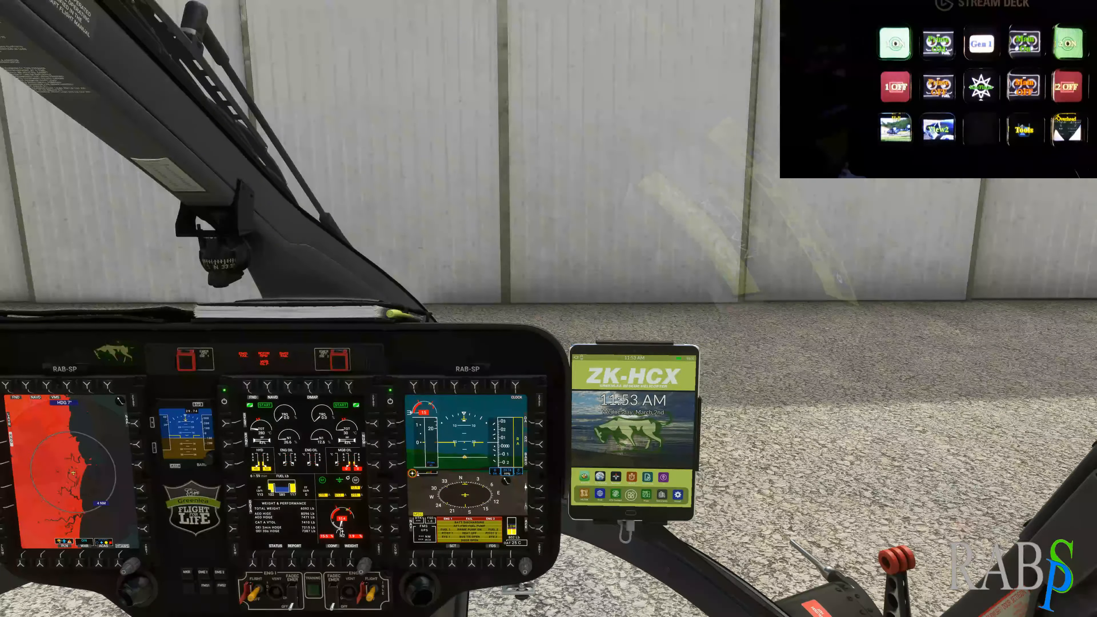
pyautogui.press('End')
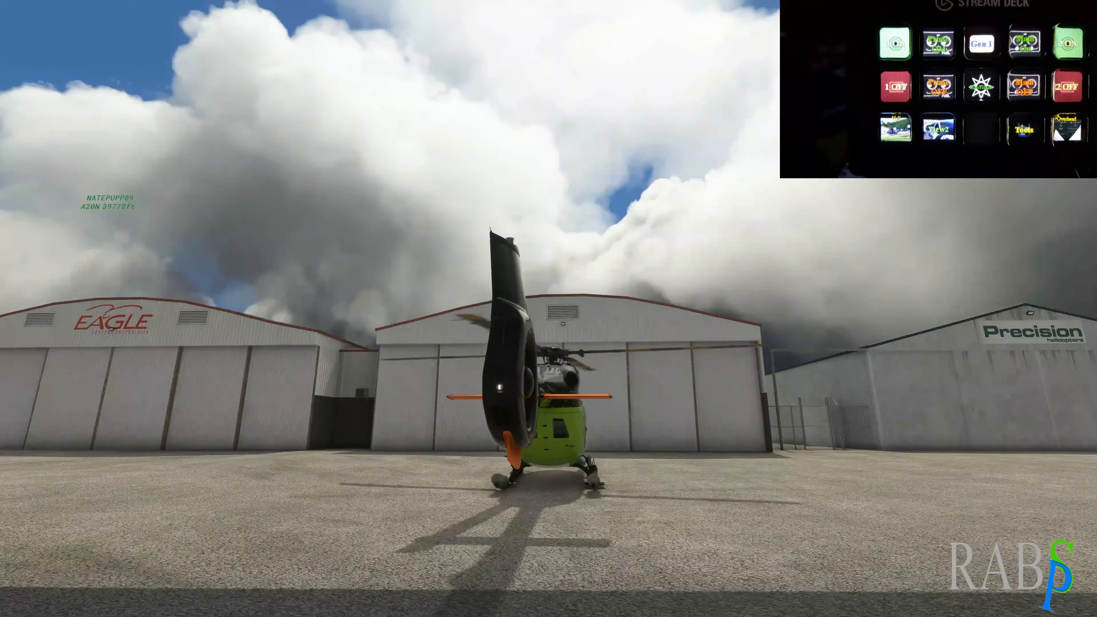
pyautogui.press('End')
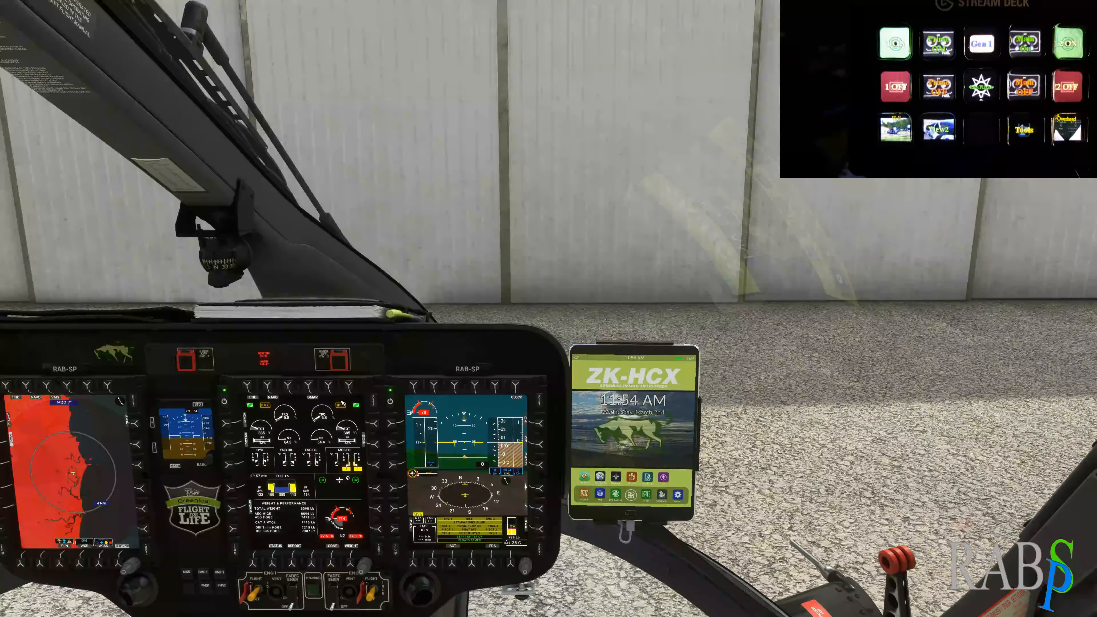
pyautogui.hotkey('alt', '1')
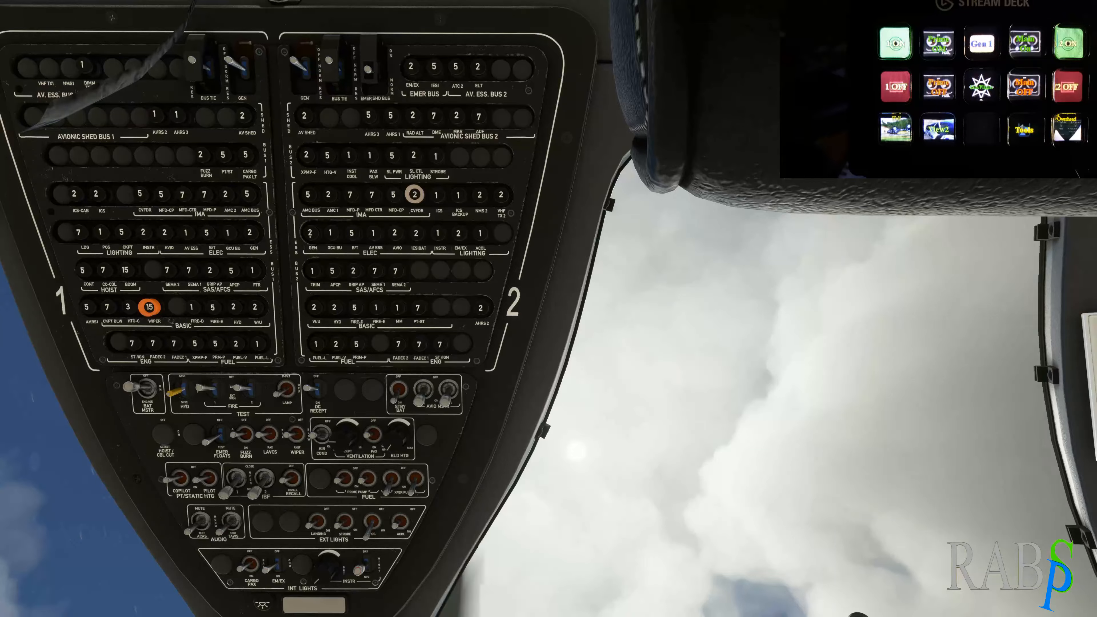
pyautogui.hotkey('ctrl', 'space')
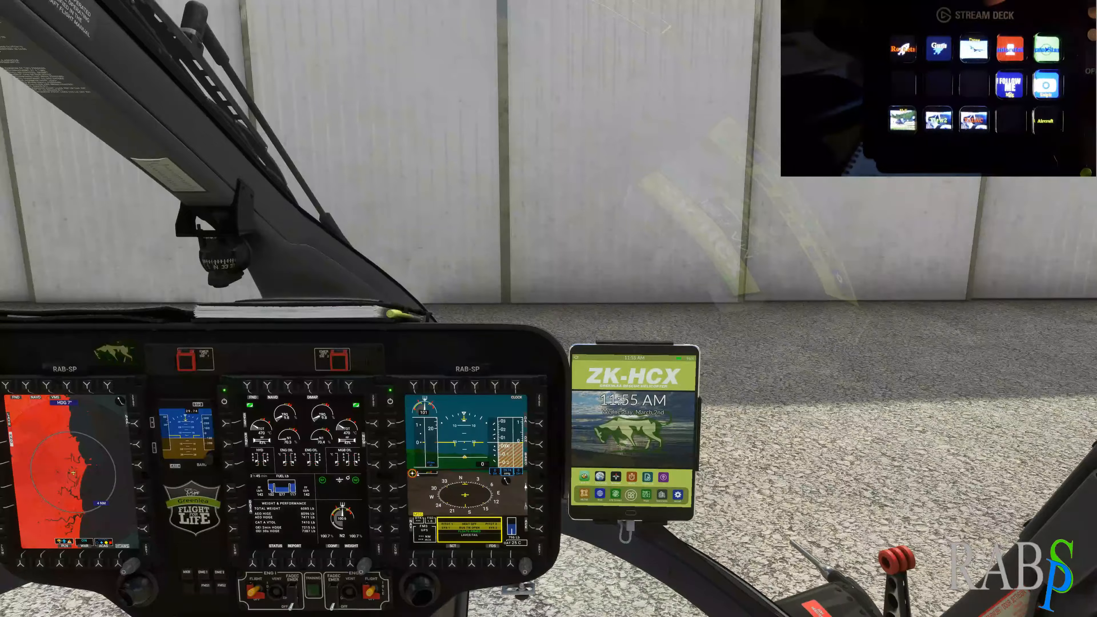
pyautogui.press('End')
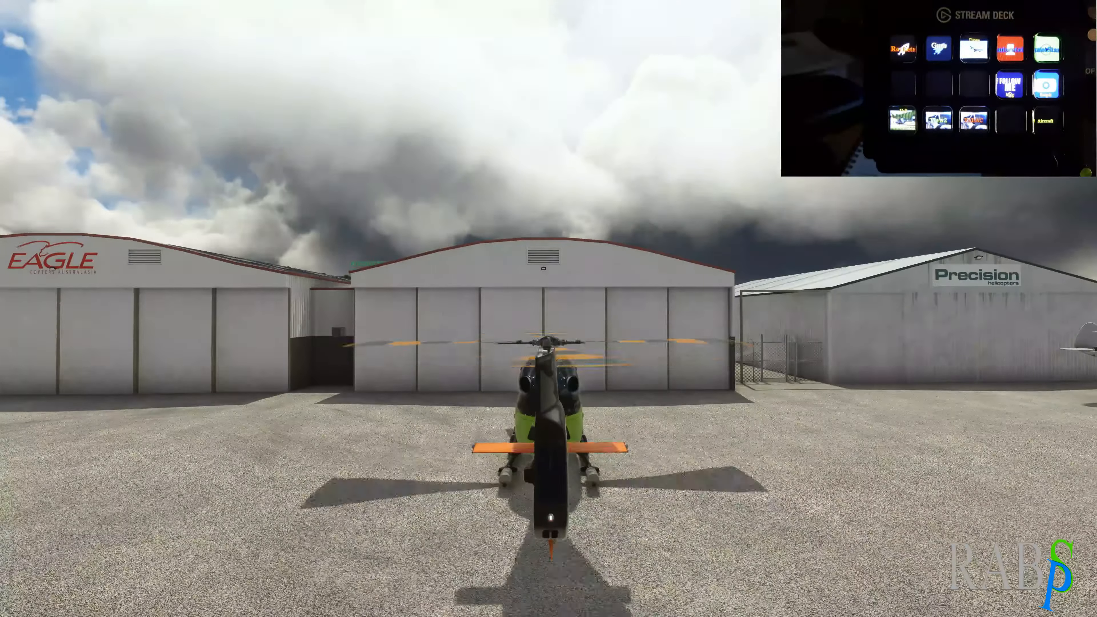
pyautogui.press('End')
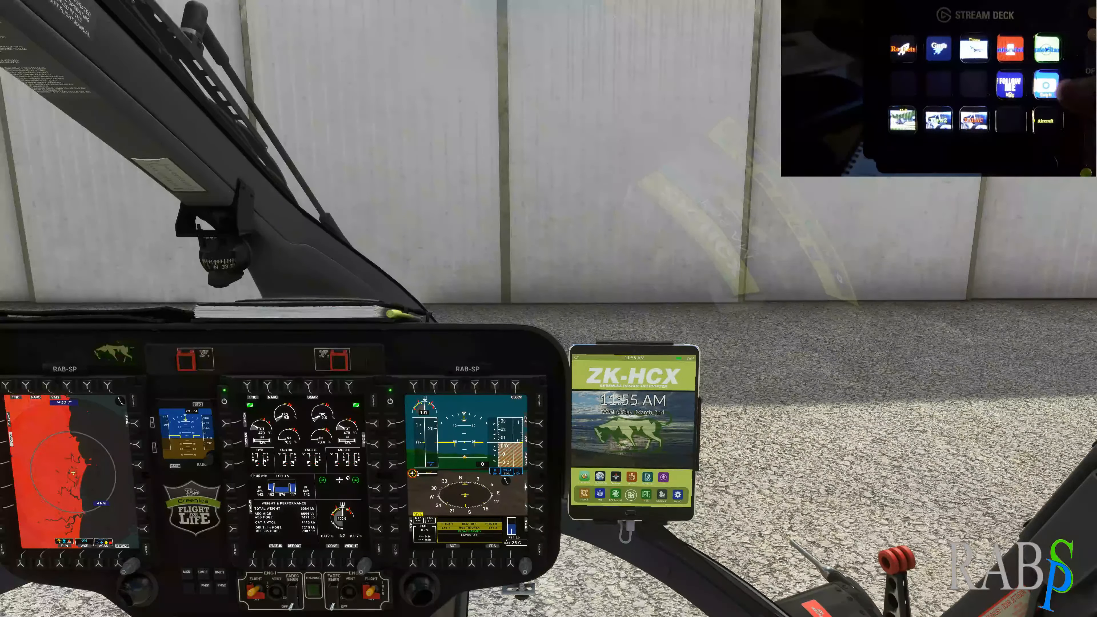
# Capture a screen snip of the cockpit area around the windscreen and tablet, and review it in Snip & Sketch before closing it
pyautogui.press('super+shift+s')
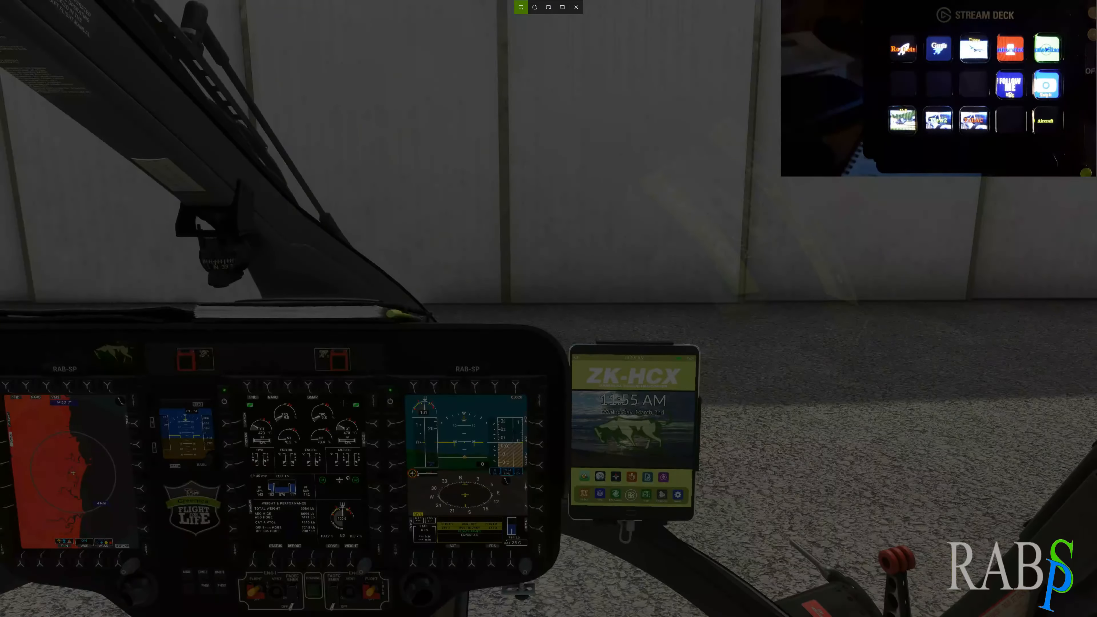
pyautogui.moveTo(330, 188); pyautogui.dragTo(742, 428)
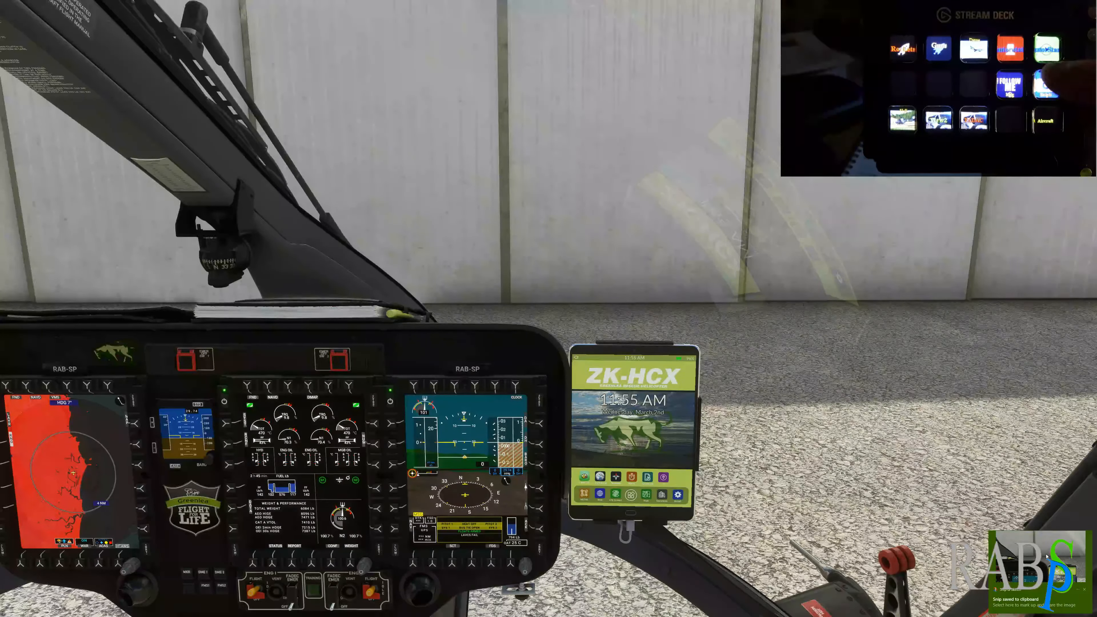
pyautogui.press('super+a')
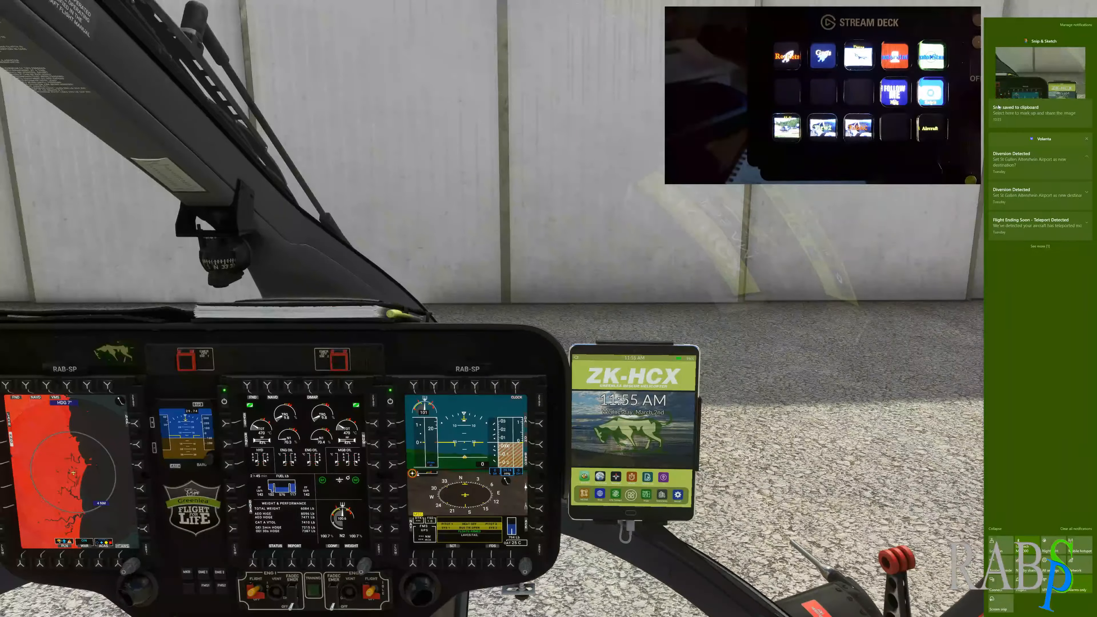
pyautogui.click(924, 364)
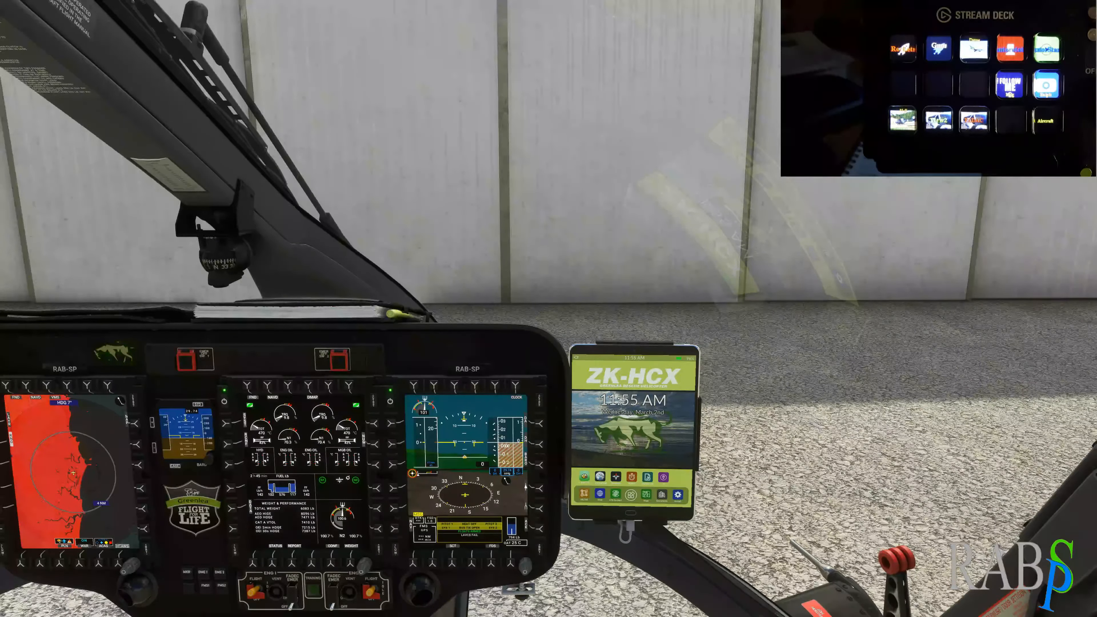
pyautogui.moveTo(1036, 348); pyautogui.dragTo(757, 336)
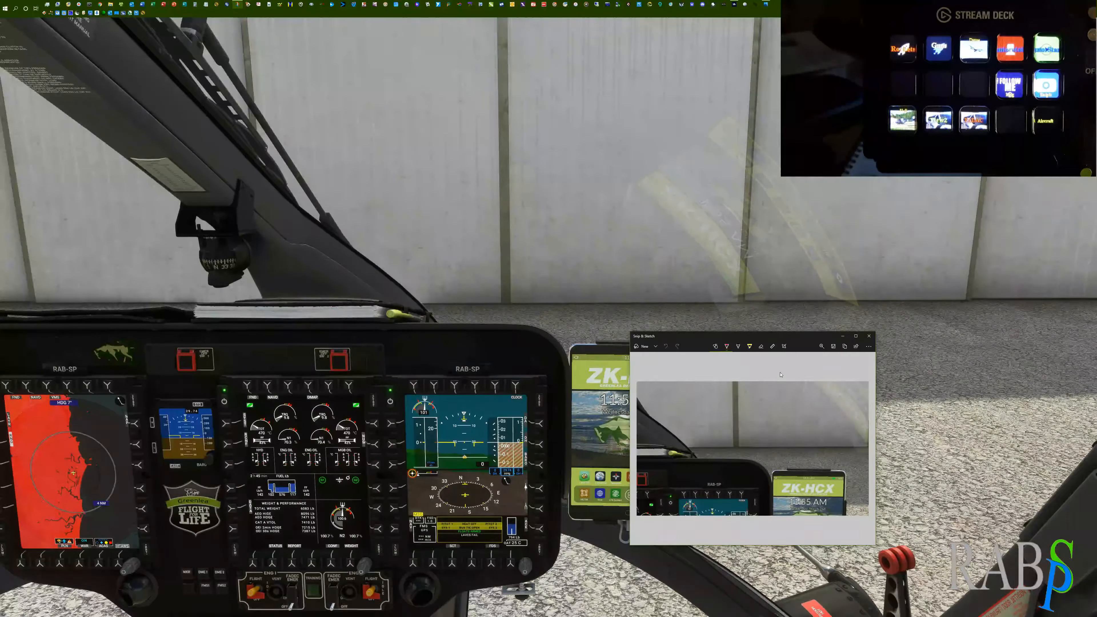
pyautogui.click(869, 336)
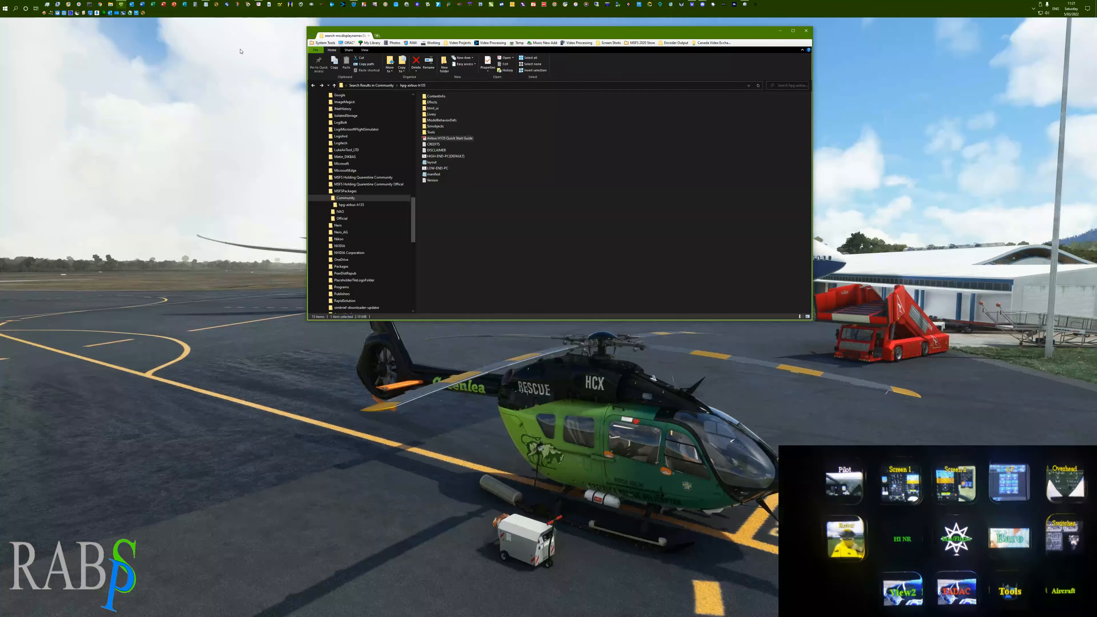
# Bring up the Airbus H135 Quick Start Guide and read its Hotkeys section
pyautogui.click(259, 4)
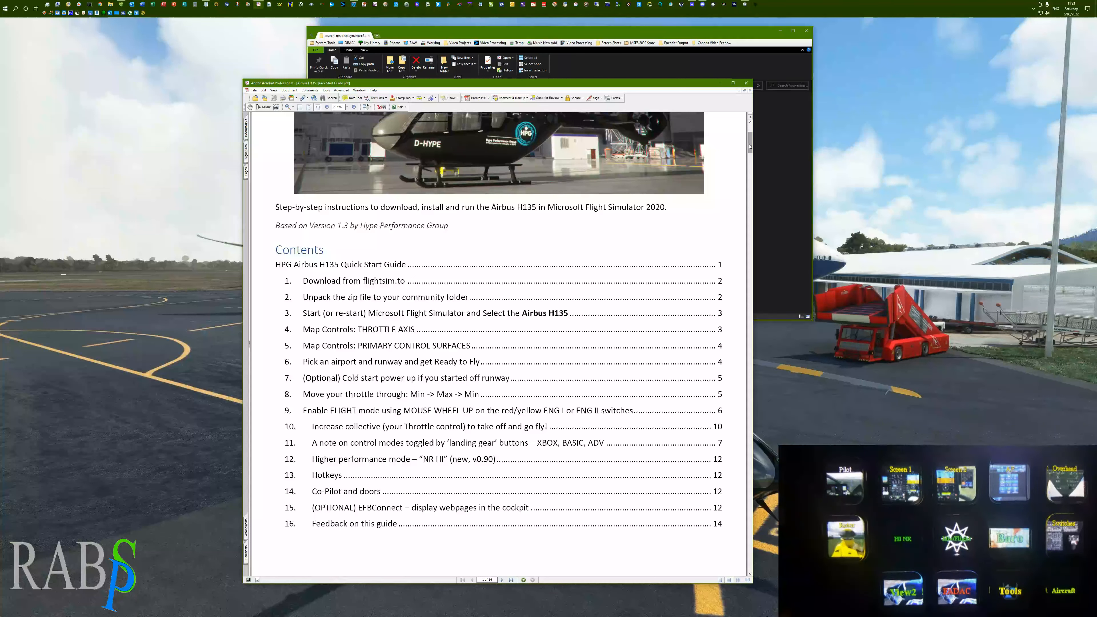
pyautogui.moveTo(750, 146); pyautogui.dragTo(730, 456)
pyautogui.scroll(-15, 729, 456)
pyautogui.scroll(5, 729, 456)
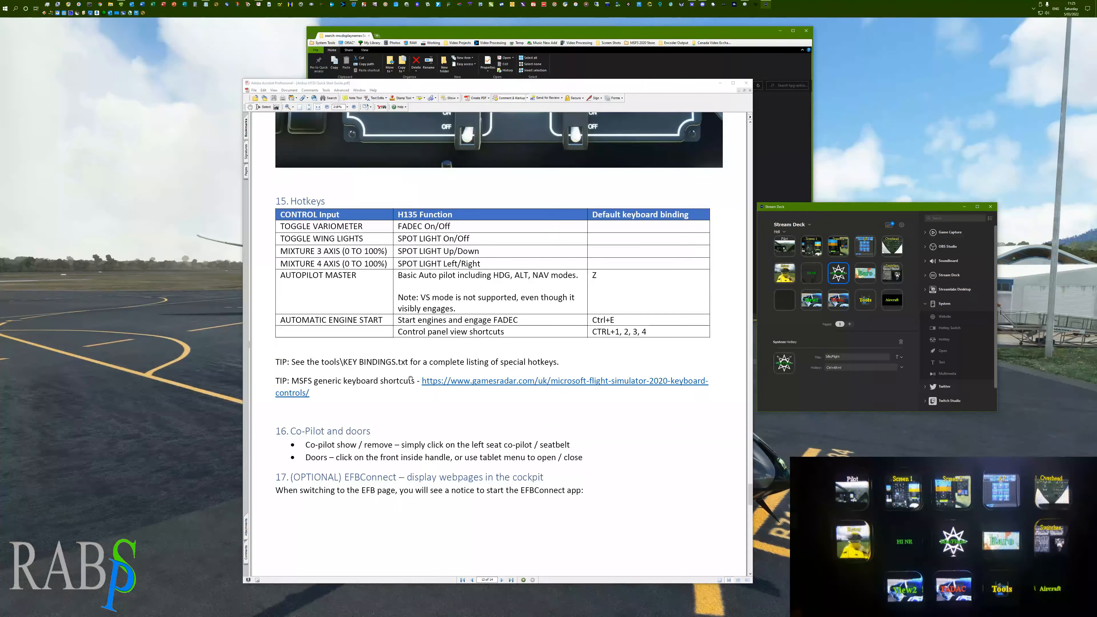
# Put the guide away and open the KEY BINDINGS text file from the Tools folder of hpg-airbus-h135
pyautogui.click(720, 86)
pyautogui.moveTo(901, 212); pyautogui.dragTo(965, 131)
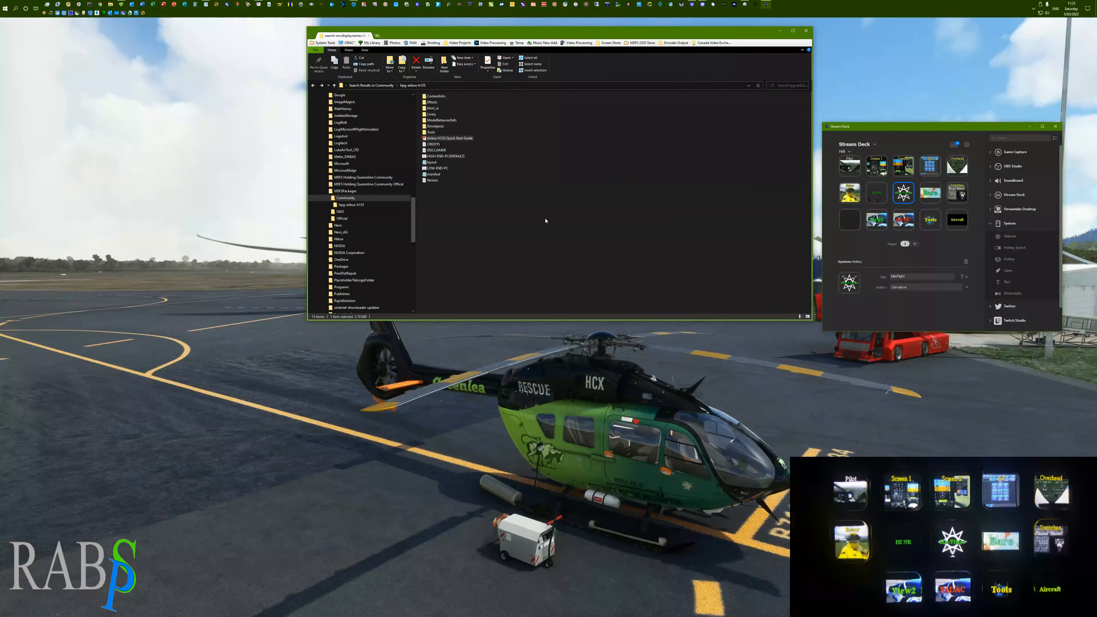
pyautogui.click(433, 133)
pyautogui.doubleClick(432, 133)
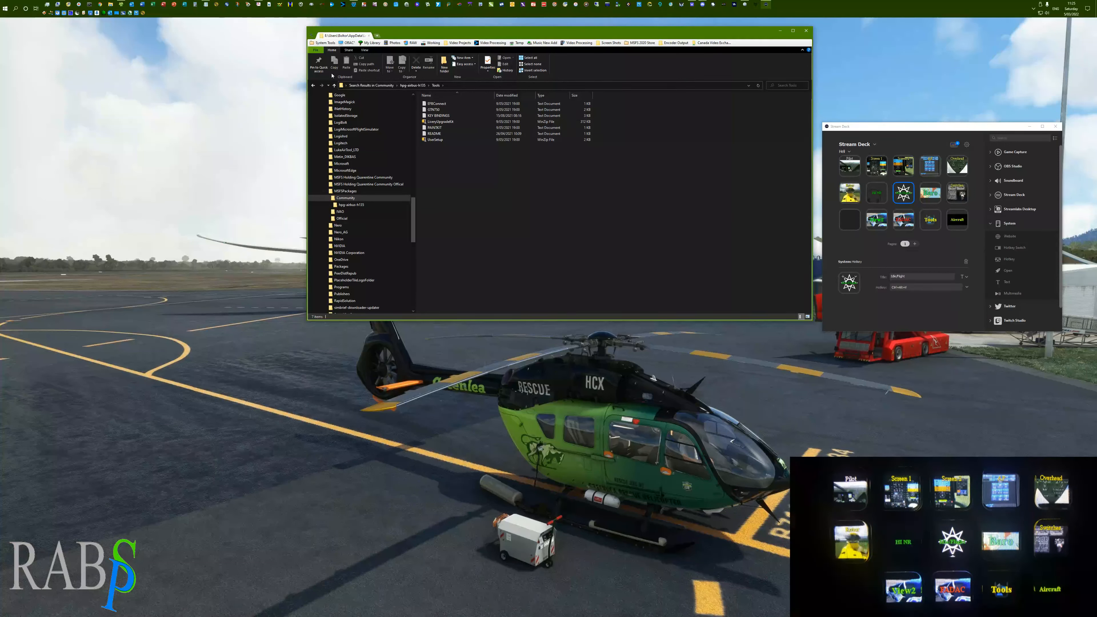
pyautogui.click(206, 6)
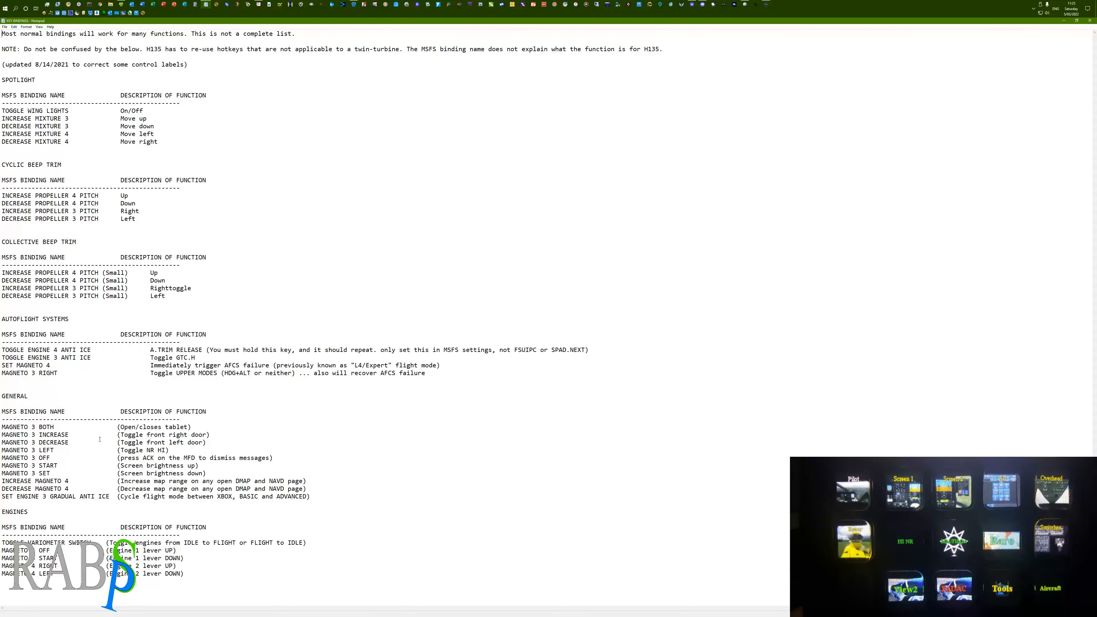
# Highlight the MAGNETO 3 INCREASE, DECREASE and LEFT bindings under GENERAL, and bring up the Stream Deck window
pyautogui.moveTo(3, 437); pyautogui.dragTo(215, 450)
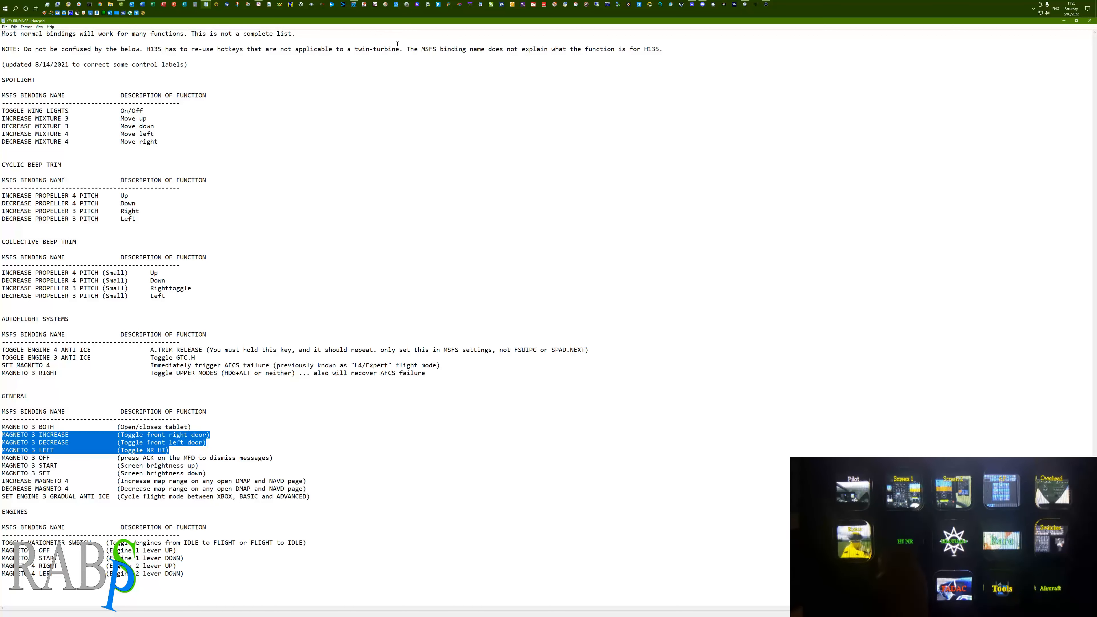
pyautogui.click(766, 4)
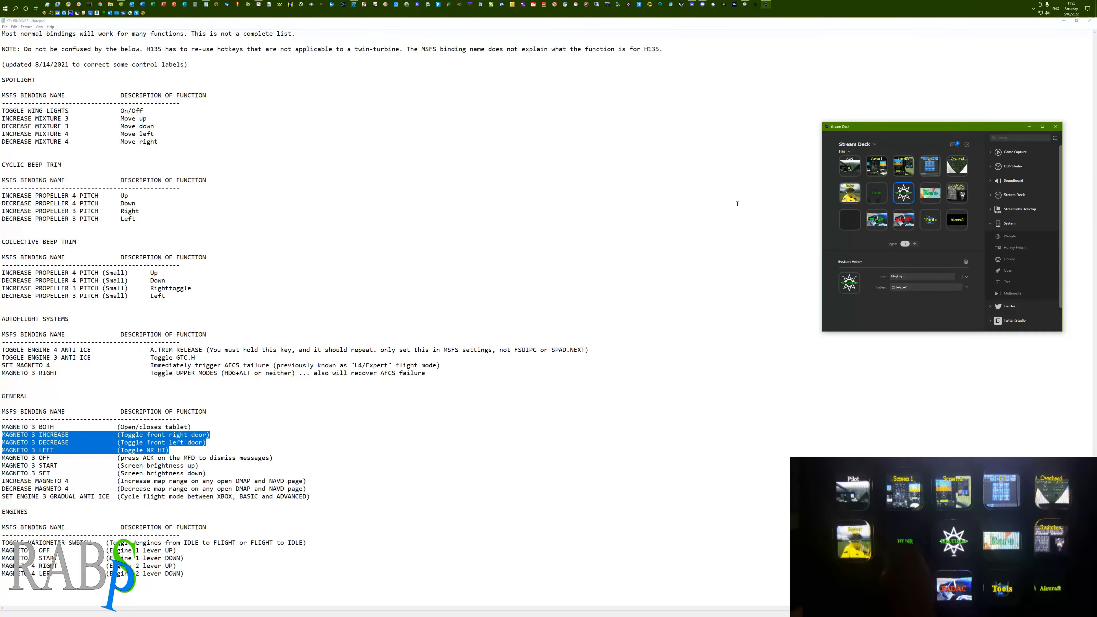
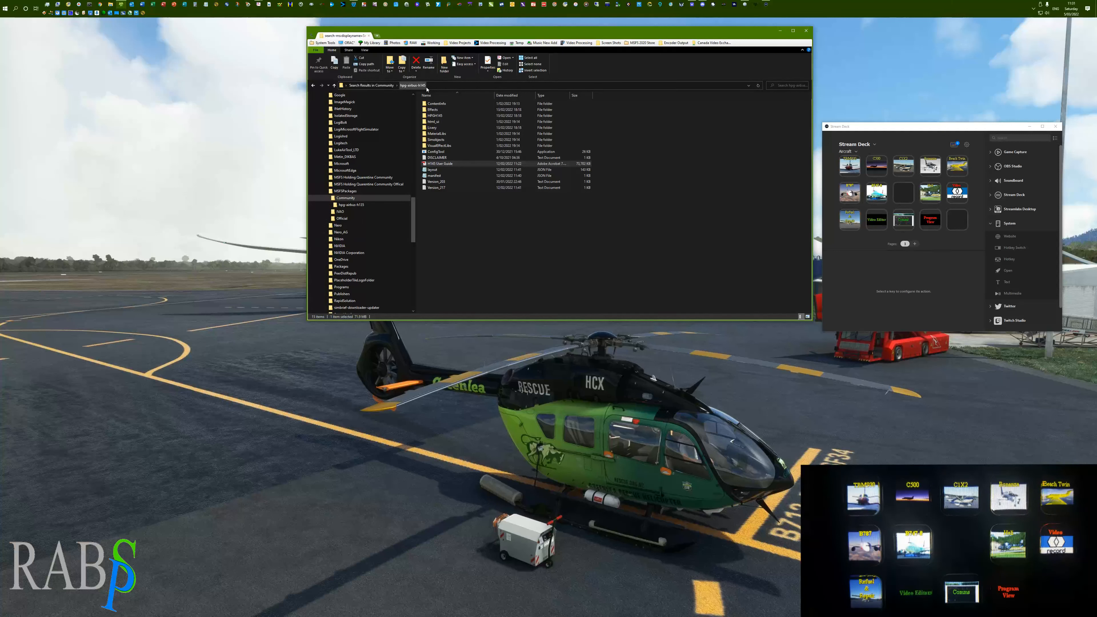
# Open the H145 User Guide from the hpg-airbus-h145 folder and read its All Control Bindings section through to the ConfigTool notes
pyautogui.doubleClick(446, 166)
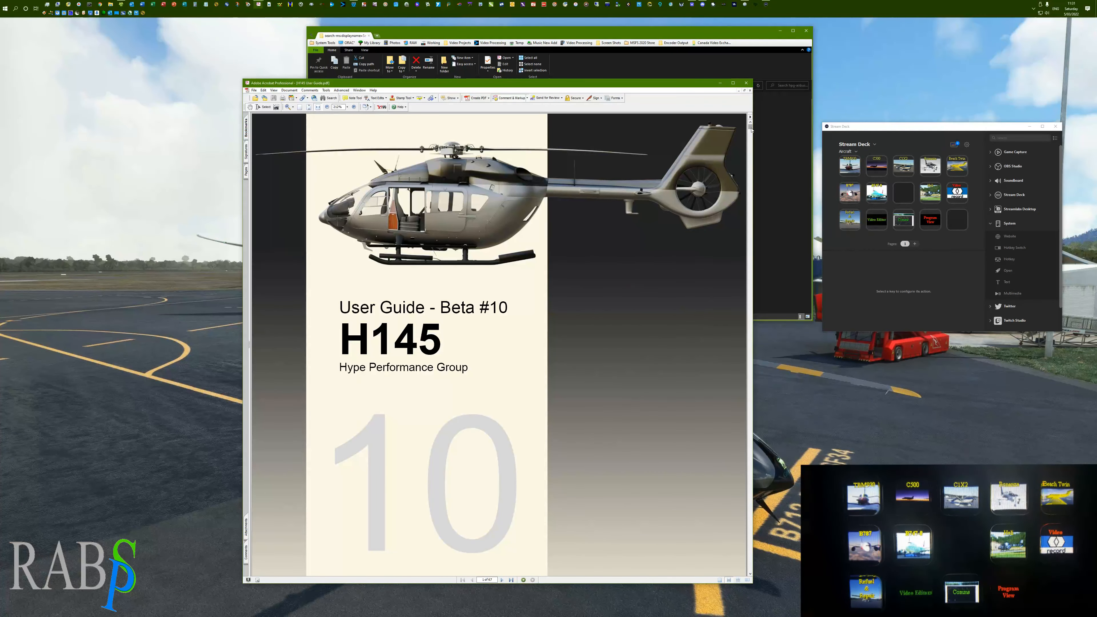
pyautogui.moveTo(750, 129); pyautogui.dragTo(751, 136)
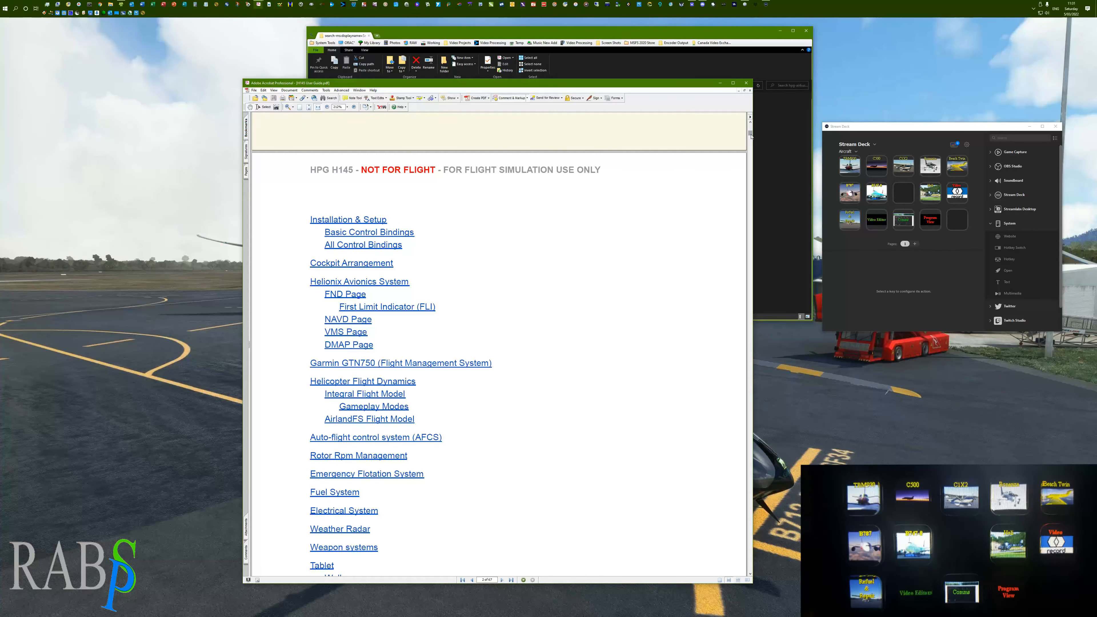
pyautogui.click(353, 246)
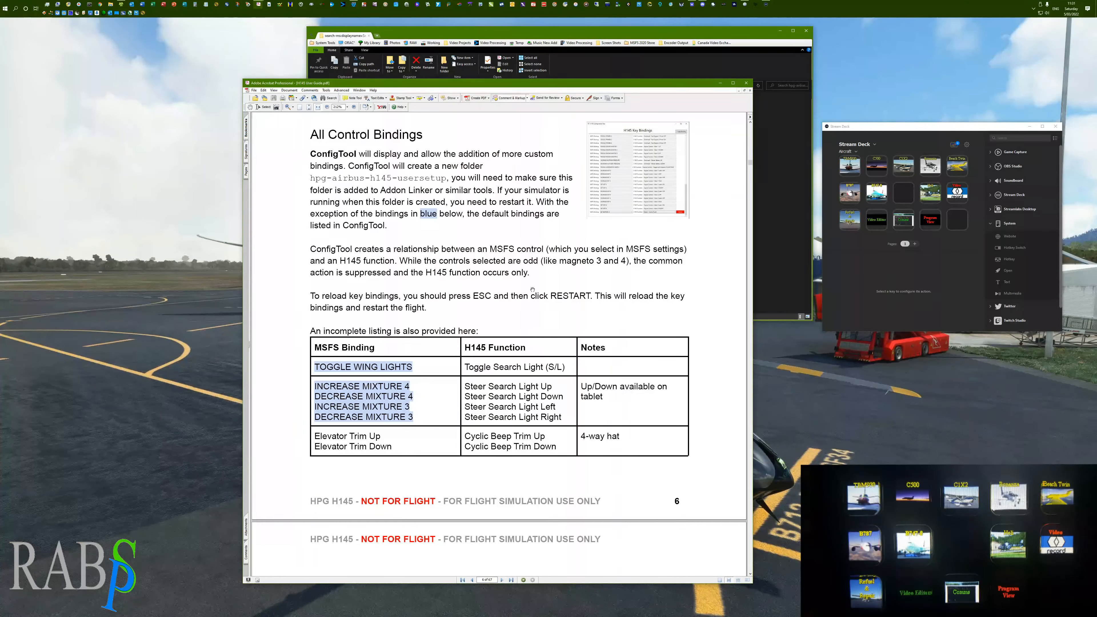
pyautogui.scroll(-3, 634, 341)
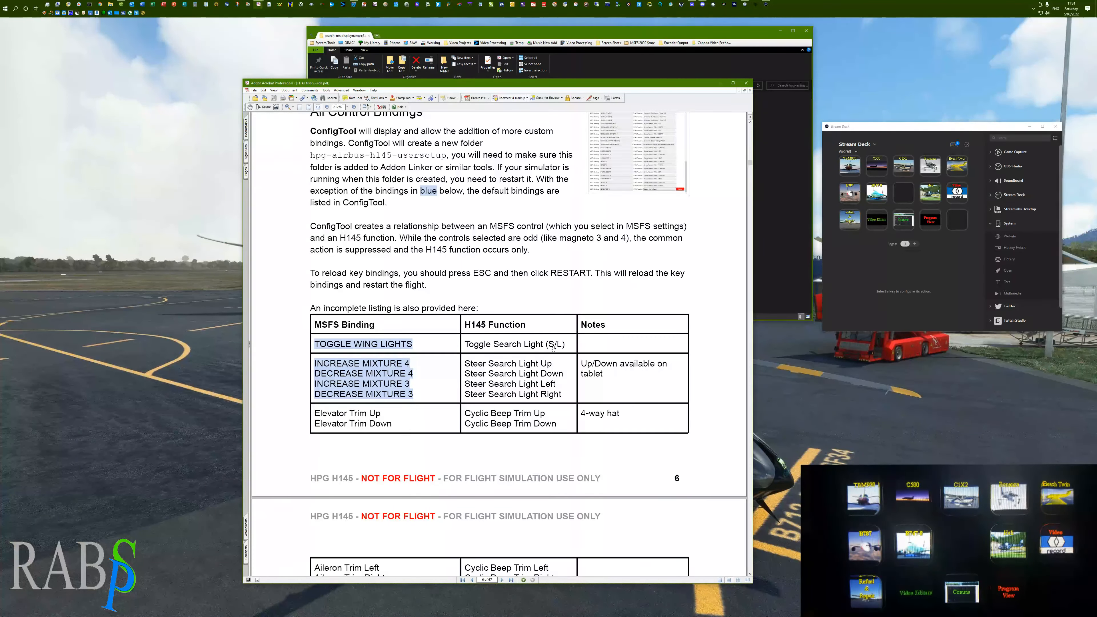
pyautogui.scroll(-4, 553, 349)
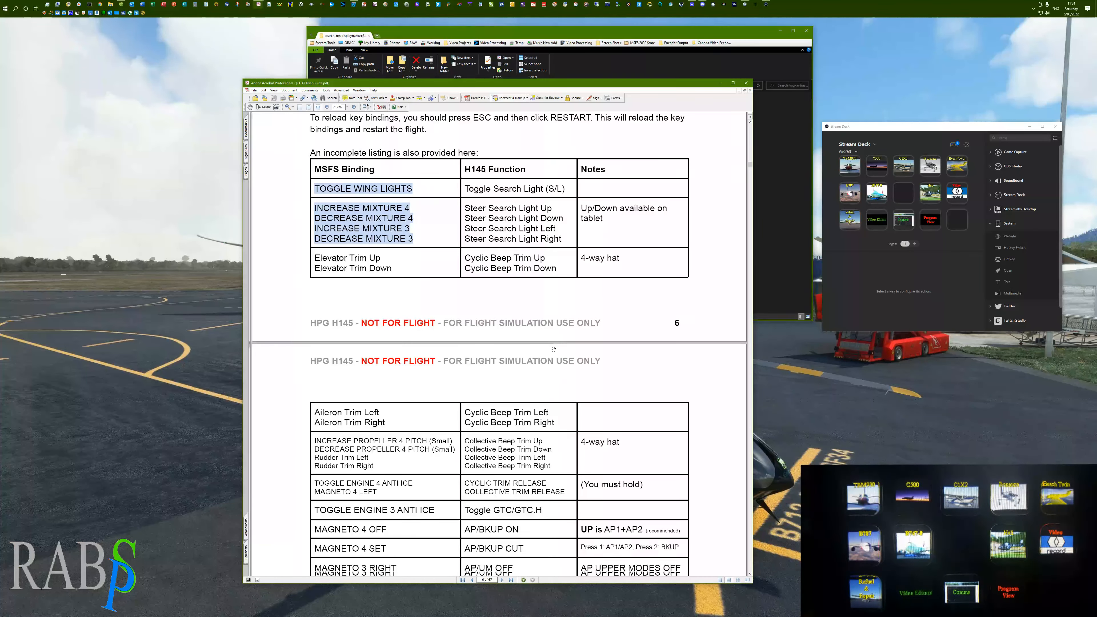
pyautogui.scroll(-5, 553, 349)
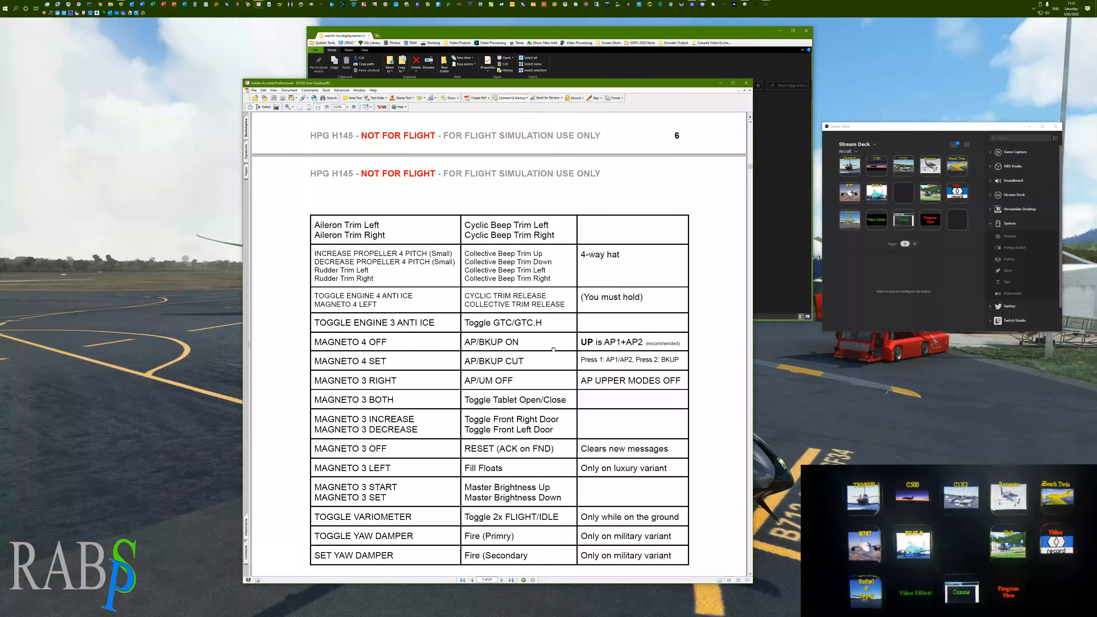
pyautogui.scroll(-2, 553, 349)
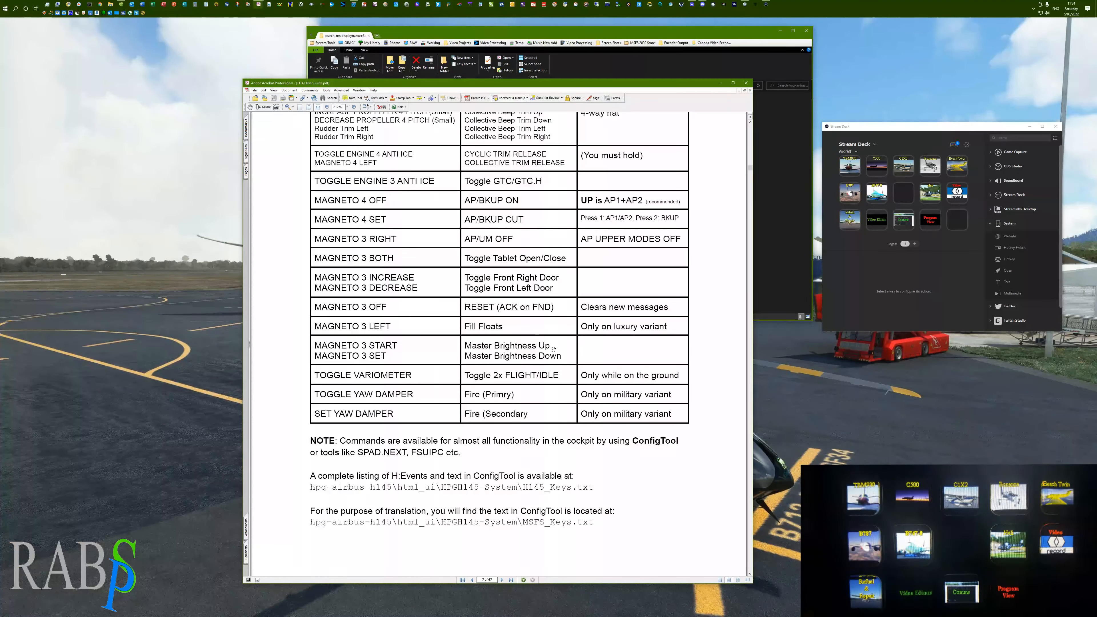
pyautogui.scroll(-2, 553, 349)
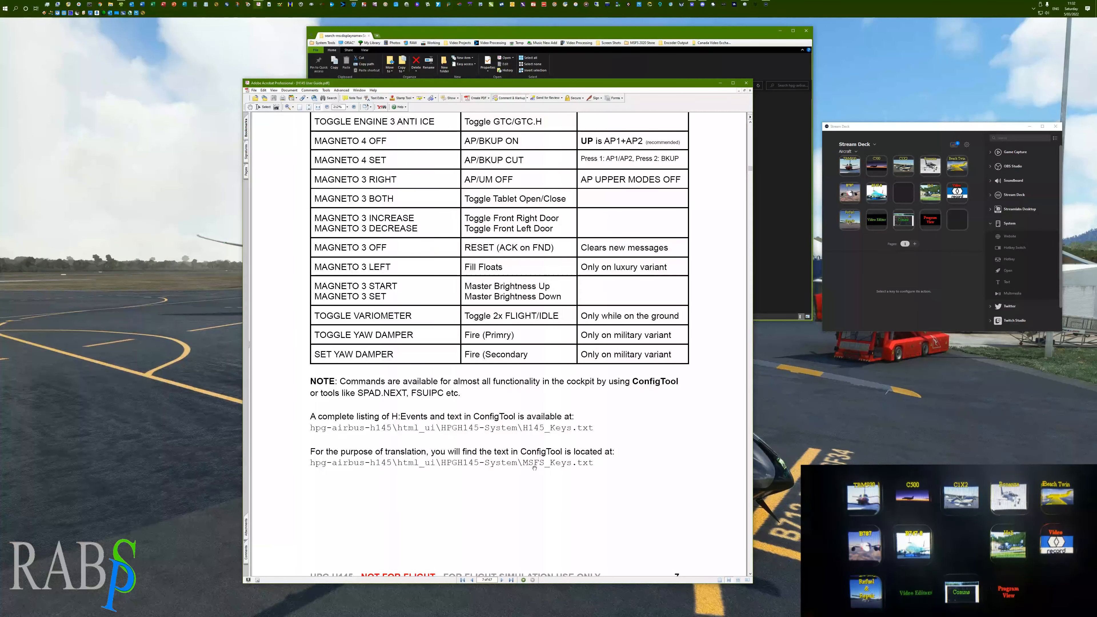
# Open the H145_Keys and MSFS_Keys text files from html_ui\HPGH145-System and place their windows side by side
pyautogui.click(689, 36)
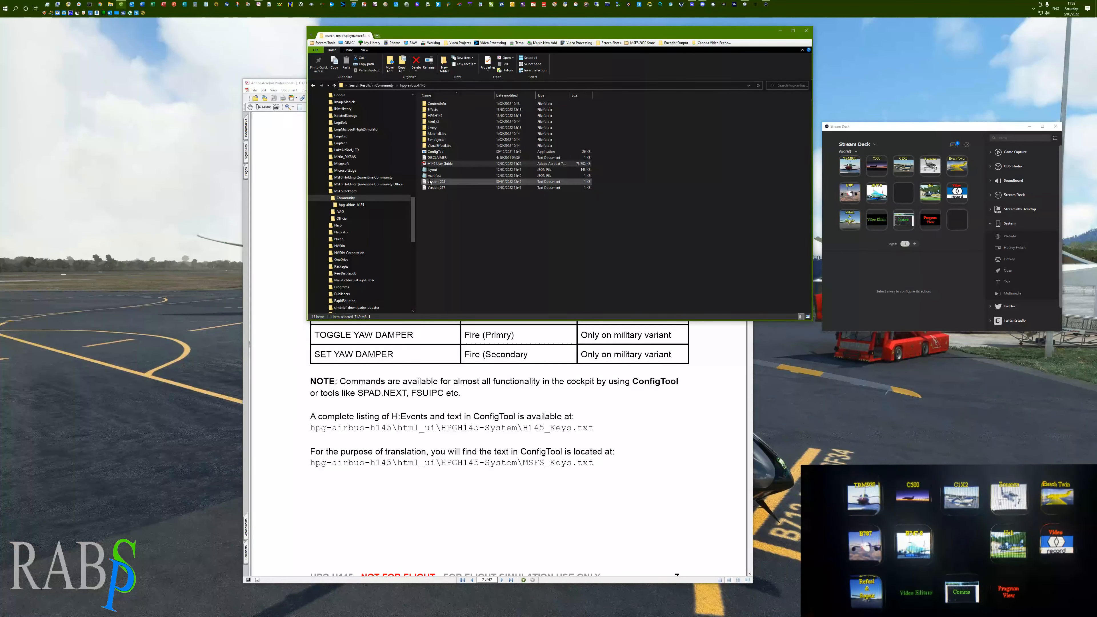
pyautogui.doubleClick(434, 122)
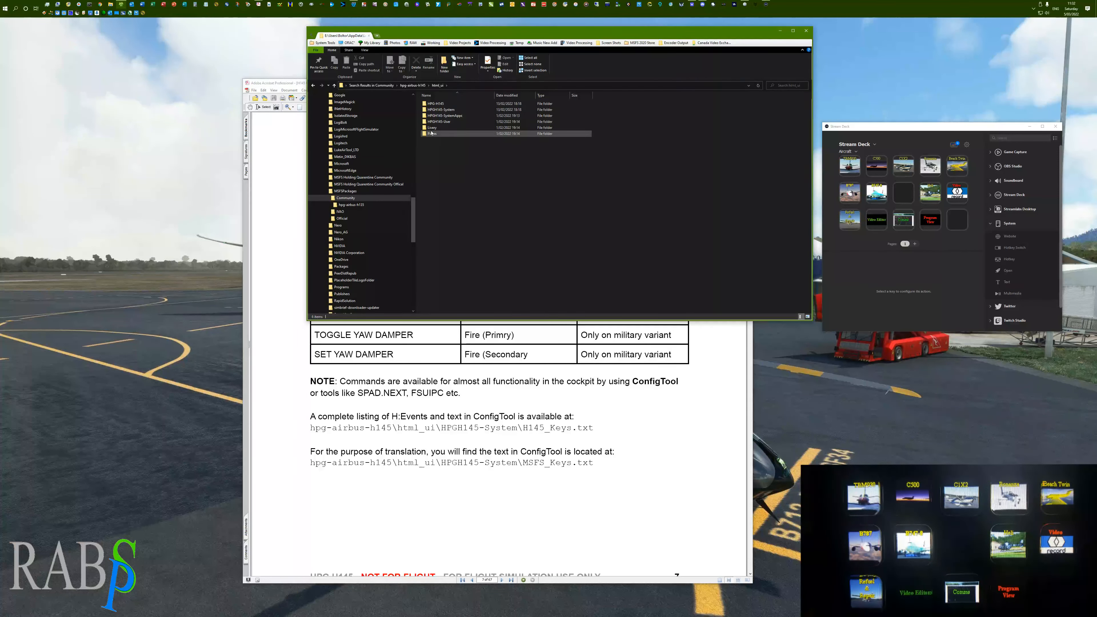
pyautogui.doubleClick(434, 111)
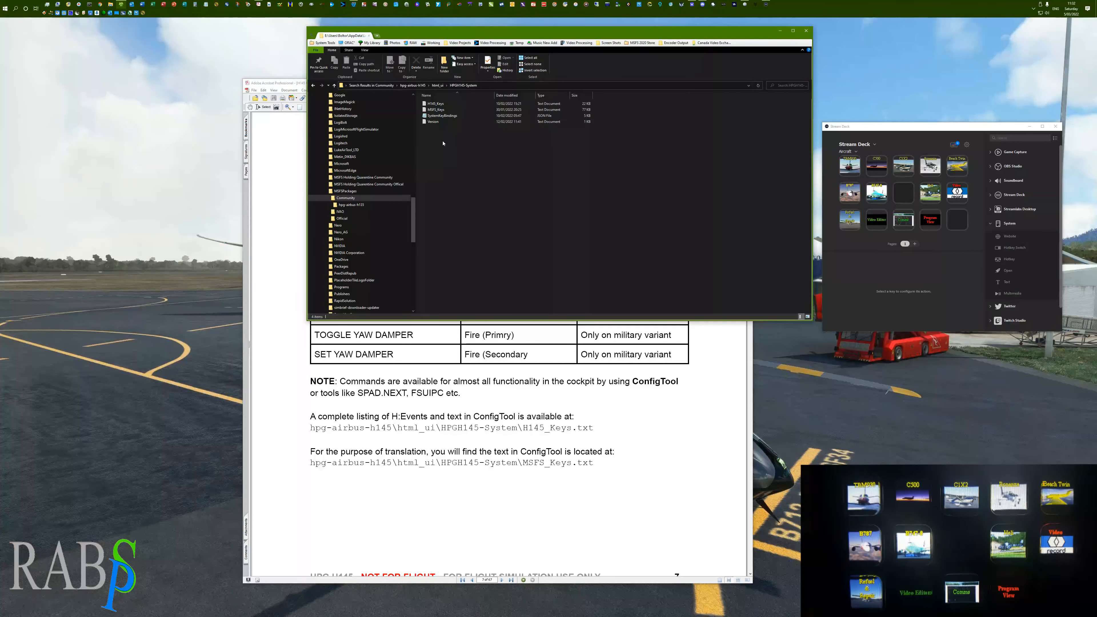
pyautogui.doubleClick(434, 103)
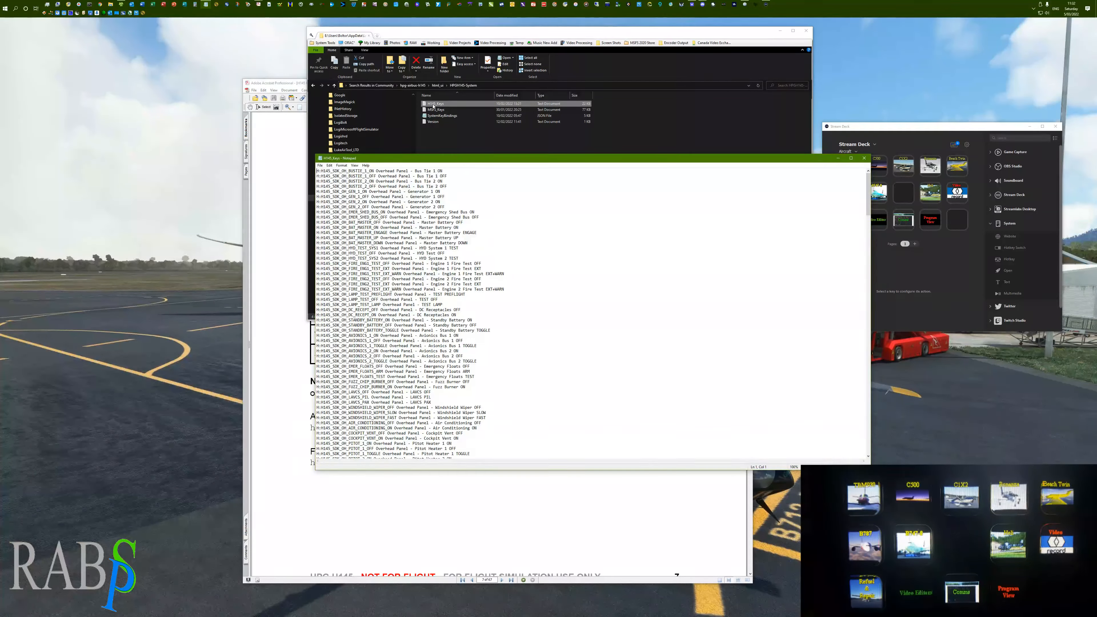
pyautogui.moveTo(460, 161); pyautogui.dragTo(212, 201)
pyautogui.doubleClick(434, 110)
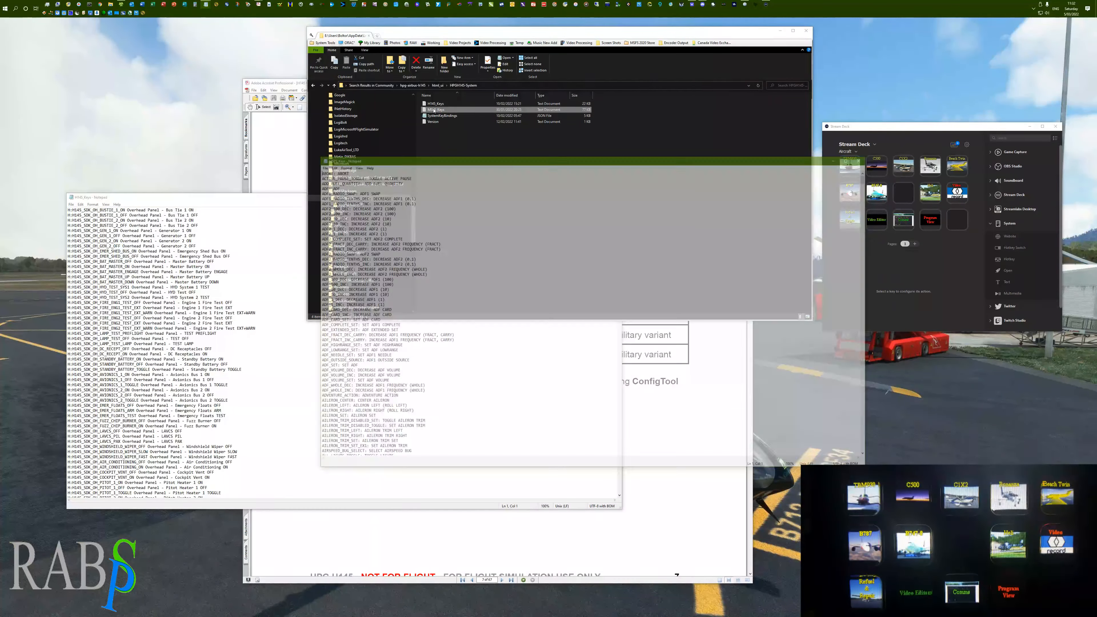
pyautogui.moveTo(450, 160); pyautogui.dragTo(662, 201)
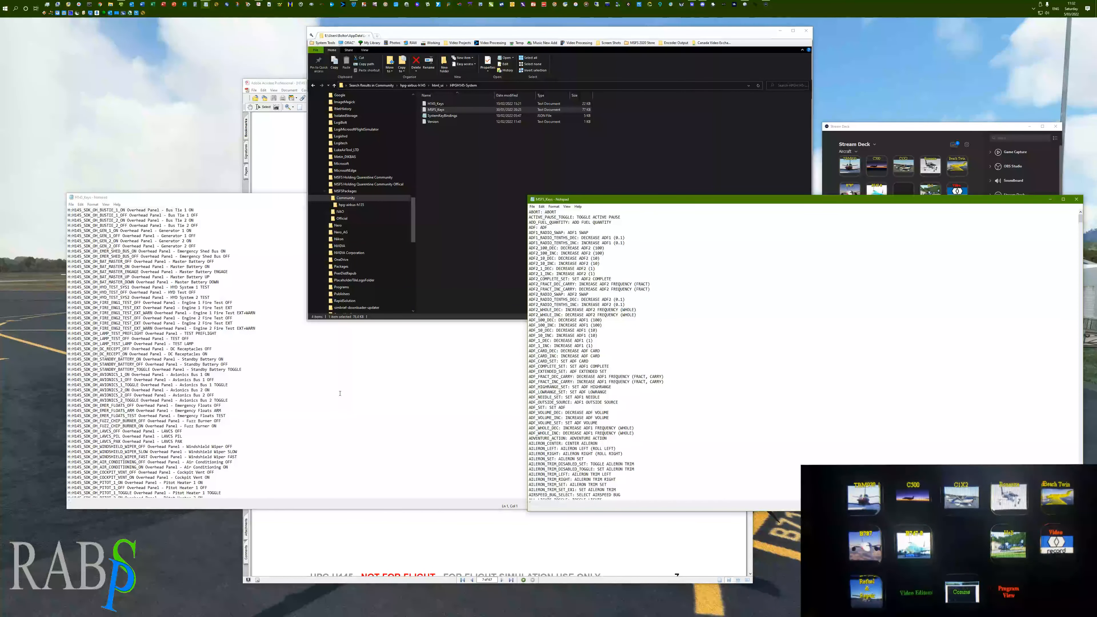
# Look over the H145 and MSFS key listings, highlighting sample ADF and aileron entries in MSFS_Keys, and close both files
pyautogui.click(356, 428)
pyautogui.click(355, 429)
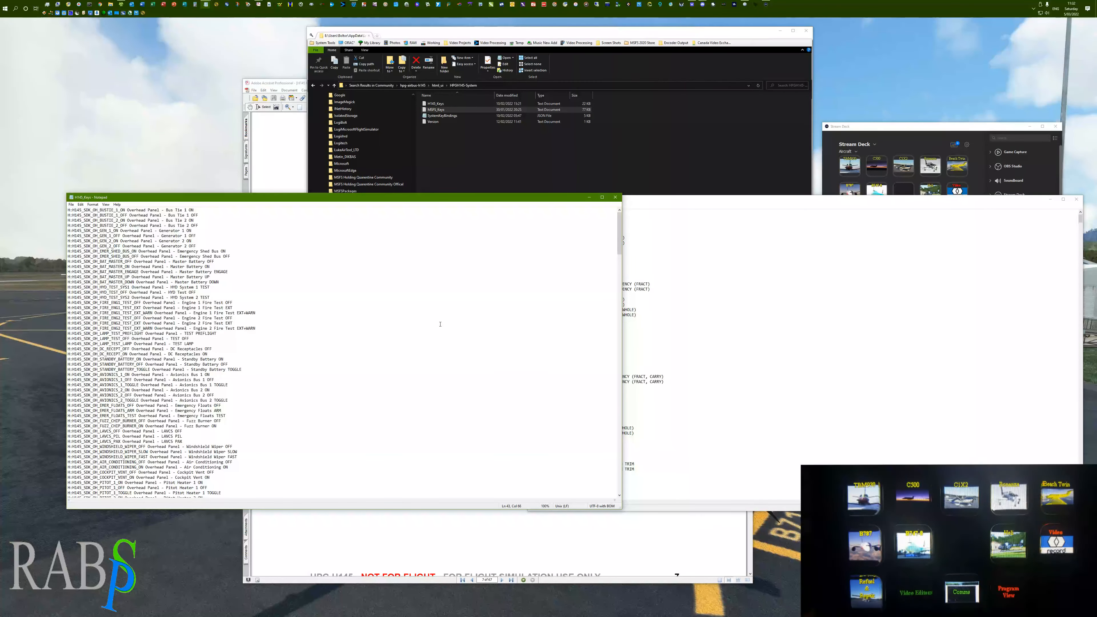
pyautogui.click(694, 204)
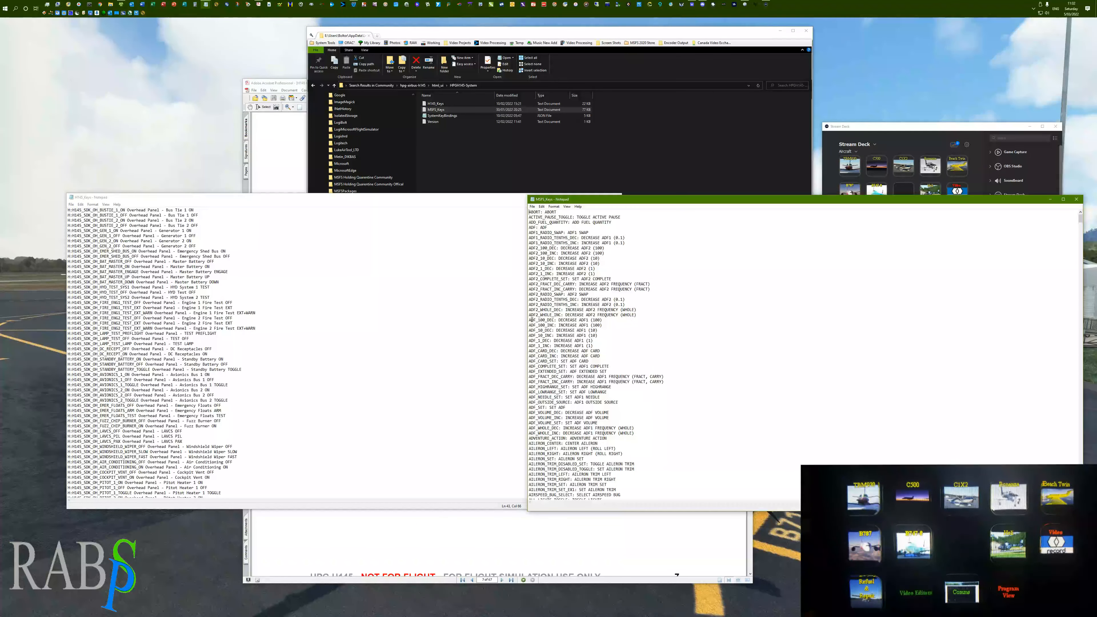
pyautogui.moveTo(529, 311); pyautogui.dragTo(560, 311)
pyautogui.moveTo(528, 445); pyautogui.dragTo(564, 448)
pyautogui.moveTo(529, 485); pyautogui.dragTo(558, 486)
pyautogui.click(1077, 200)
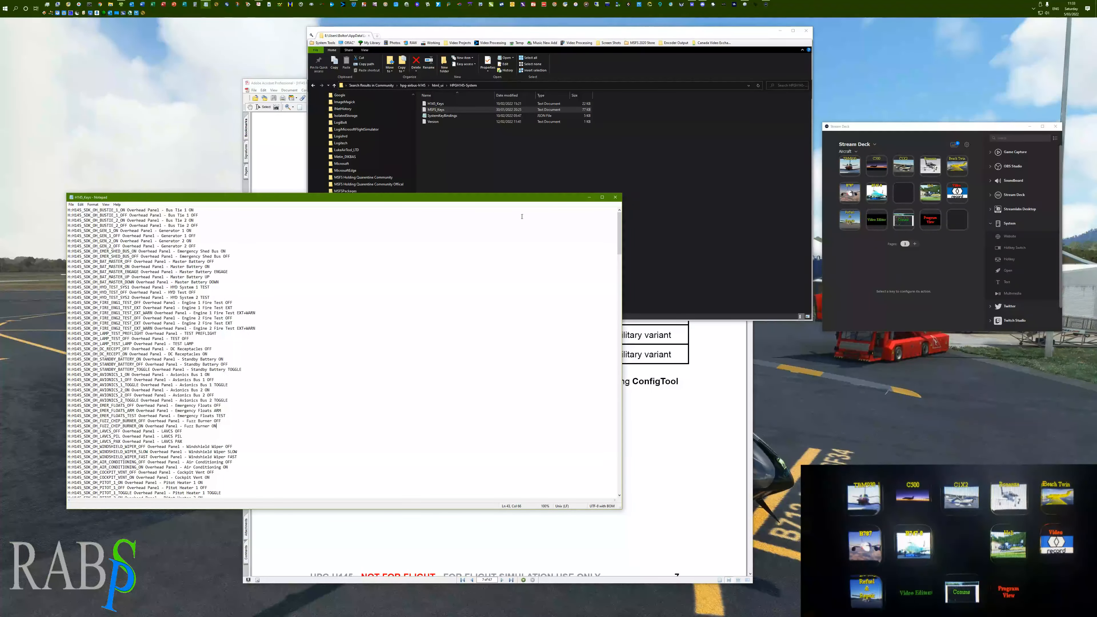
pyautogui.click(615, 197)
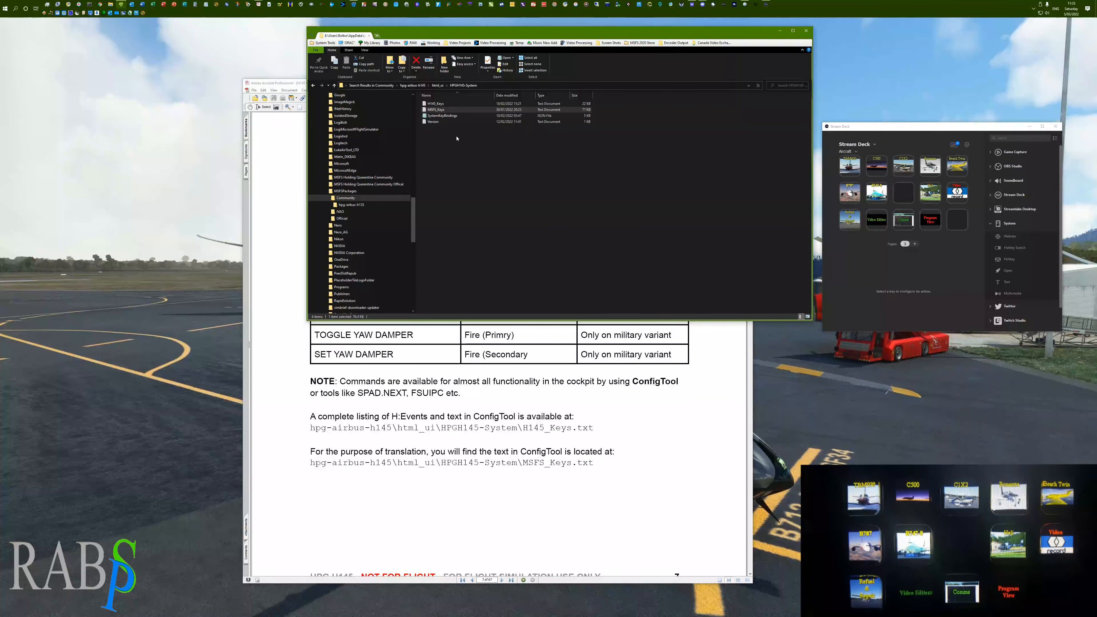
# Leave the HPGH145-System folder and look through the Community folder's packages sorted by date modified
pyautogui.hotkey('alt', 'Left')
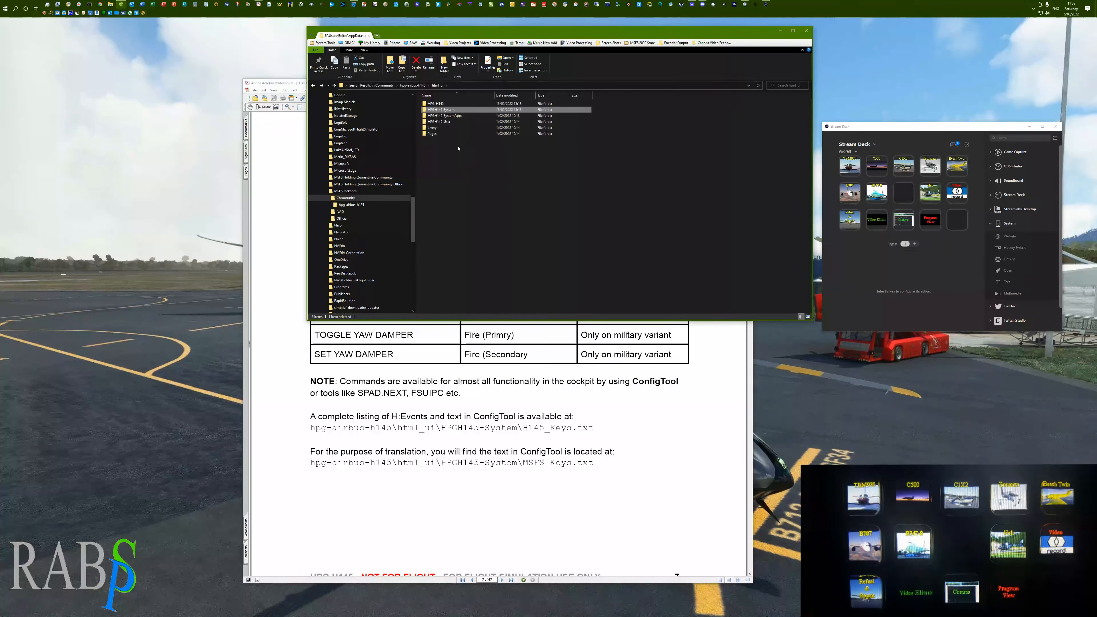
pyautogui.hotkey('alt', 'Left')
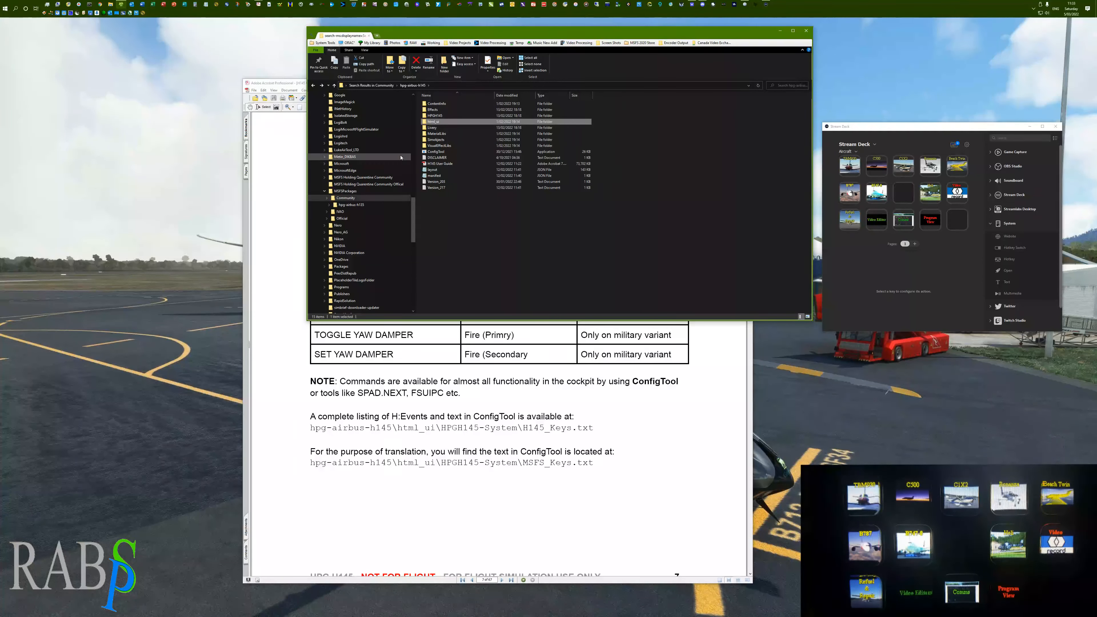
pyautogui.click(346, 198)
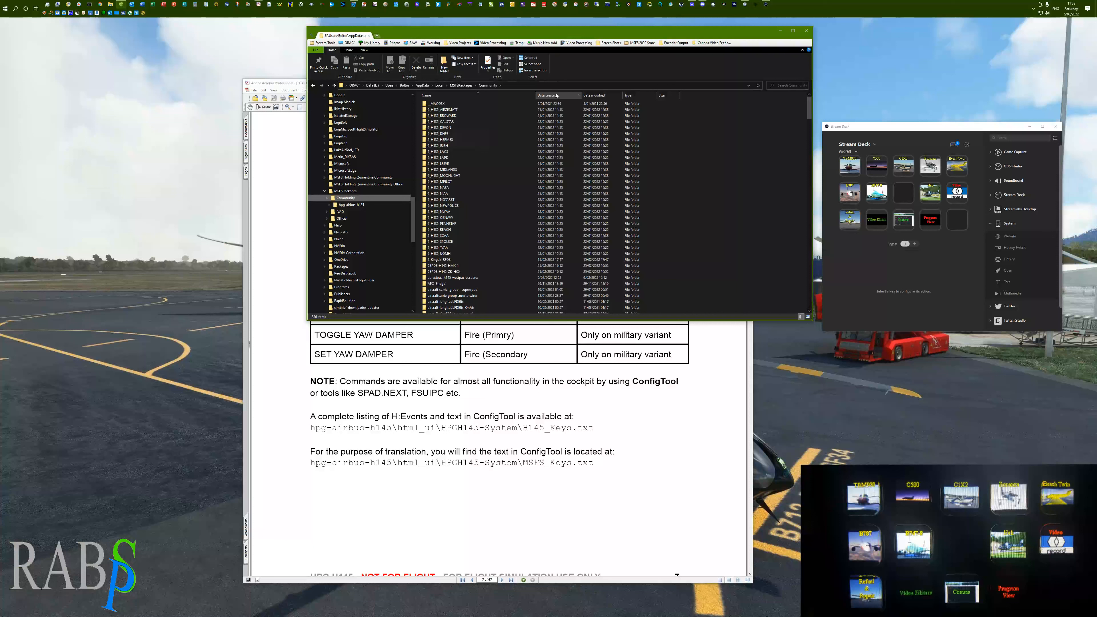
pyautogui.click(597, 96)
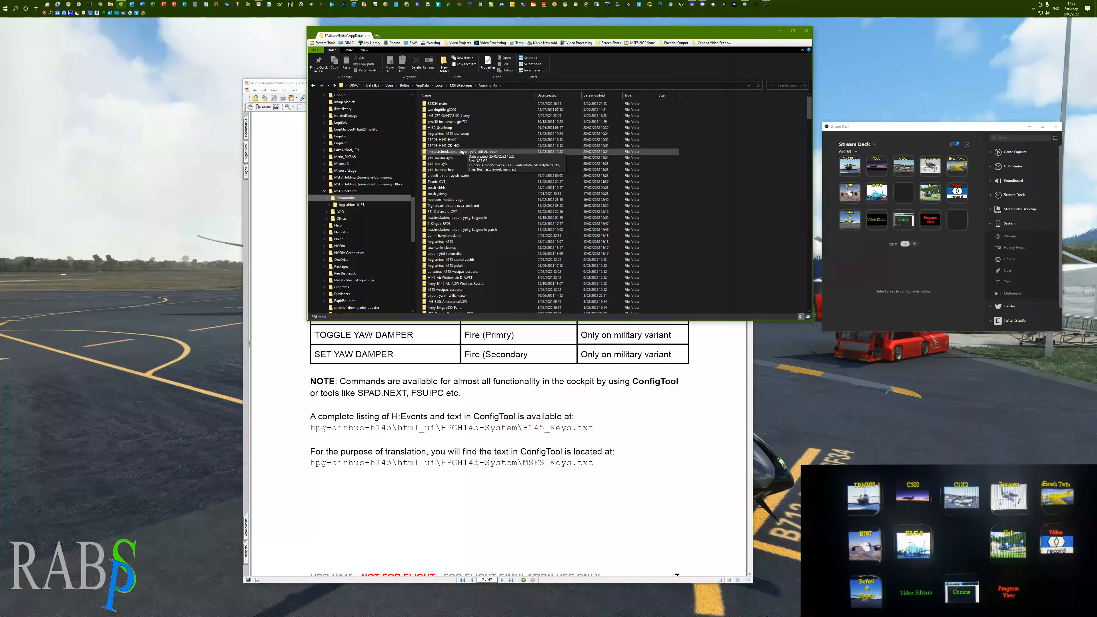
# Start ConfigTool from the hpg-airbus-h145 folder, put the user guide away and move the H145 Key Bindings window into clear view
pyautogui.hotkey('alt', 'Left')
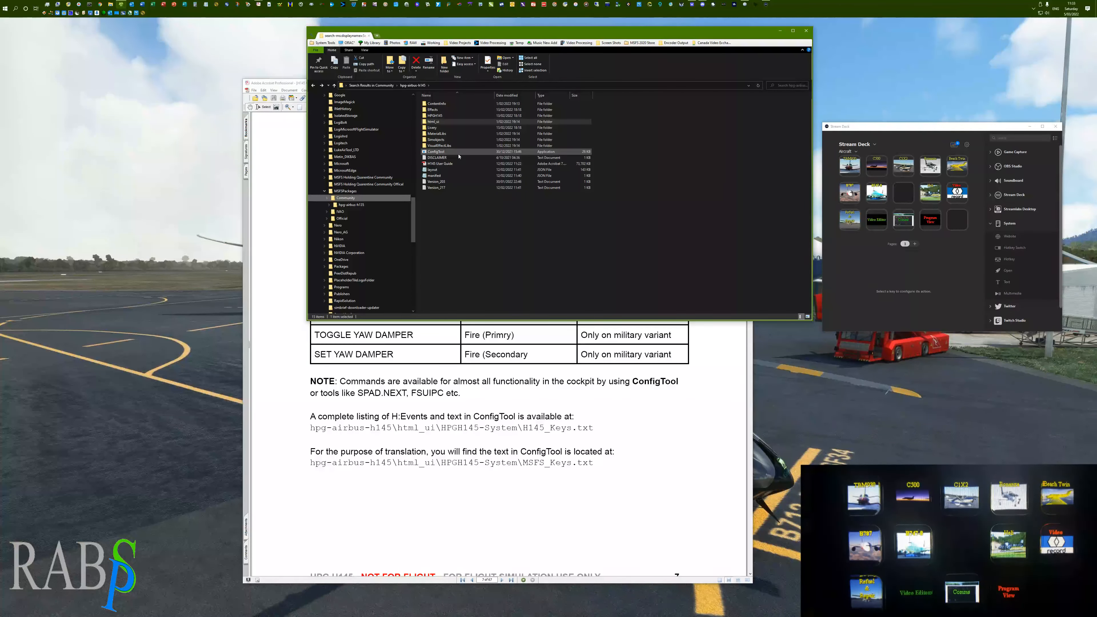
pyautogui.doubleClick(432, 152)
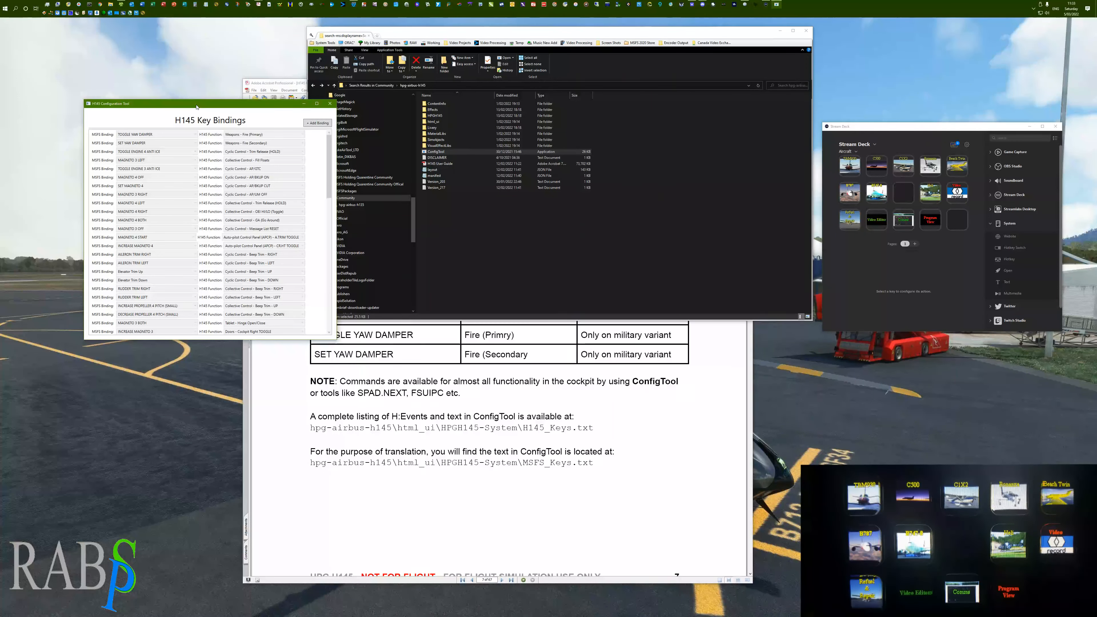
pyautogui.moveTo(197, 107); pyautogui.dragTo(283, 220)
pyautogui.click(648, 393)
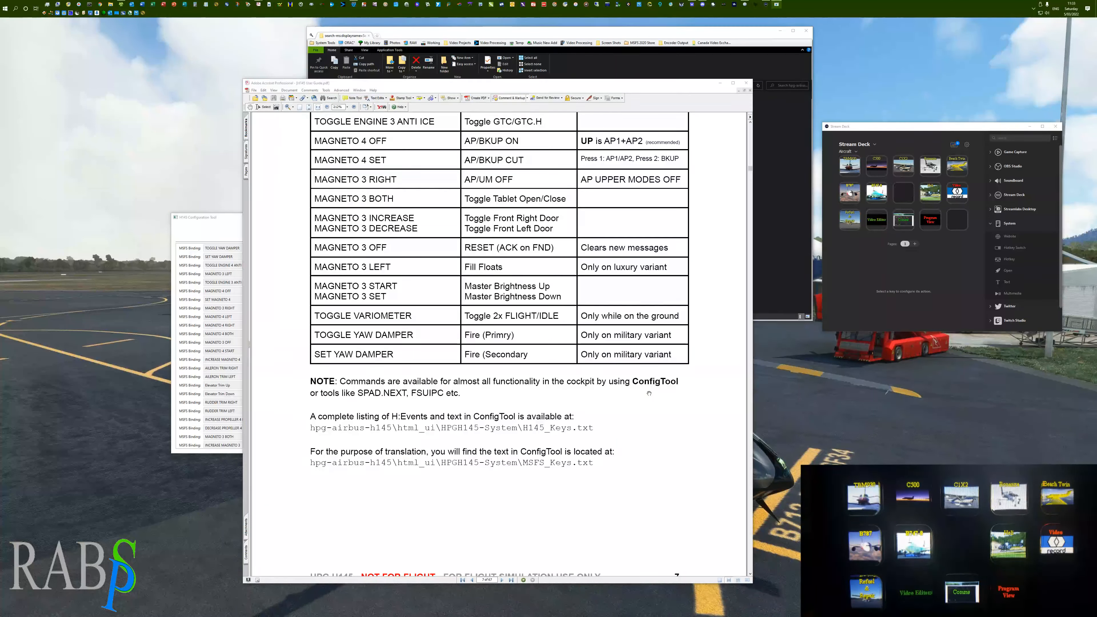
pyautogui.click(719, 82)
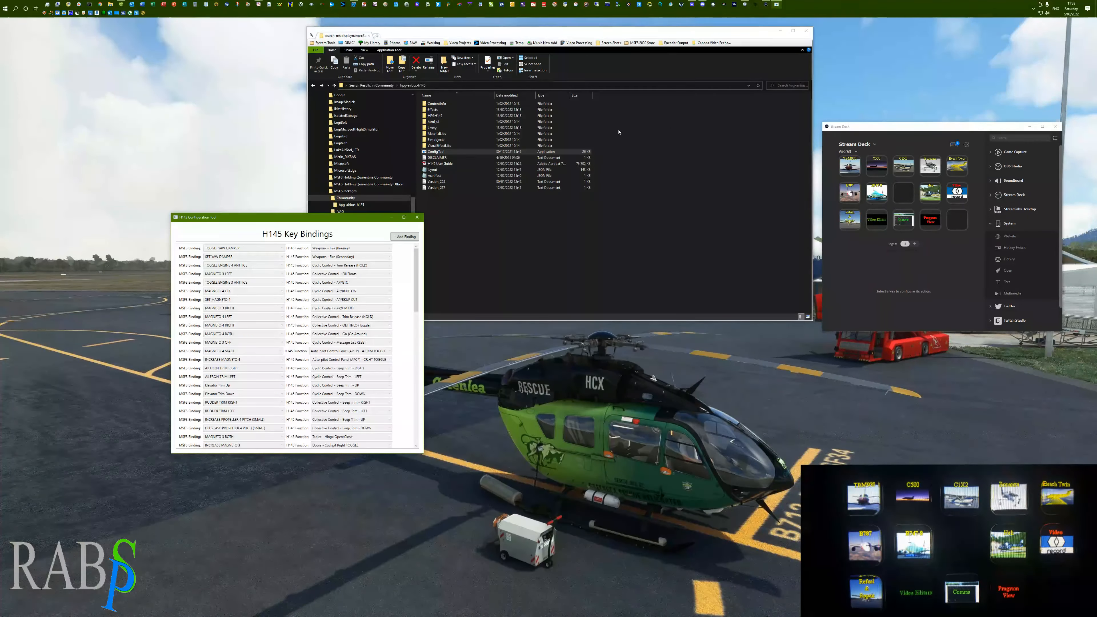
pyautogui.moveTo(336, 221); pyautogui.dragTo(554, 245)
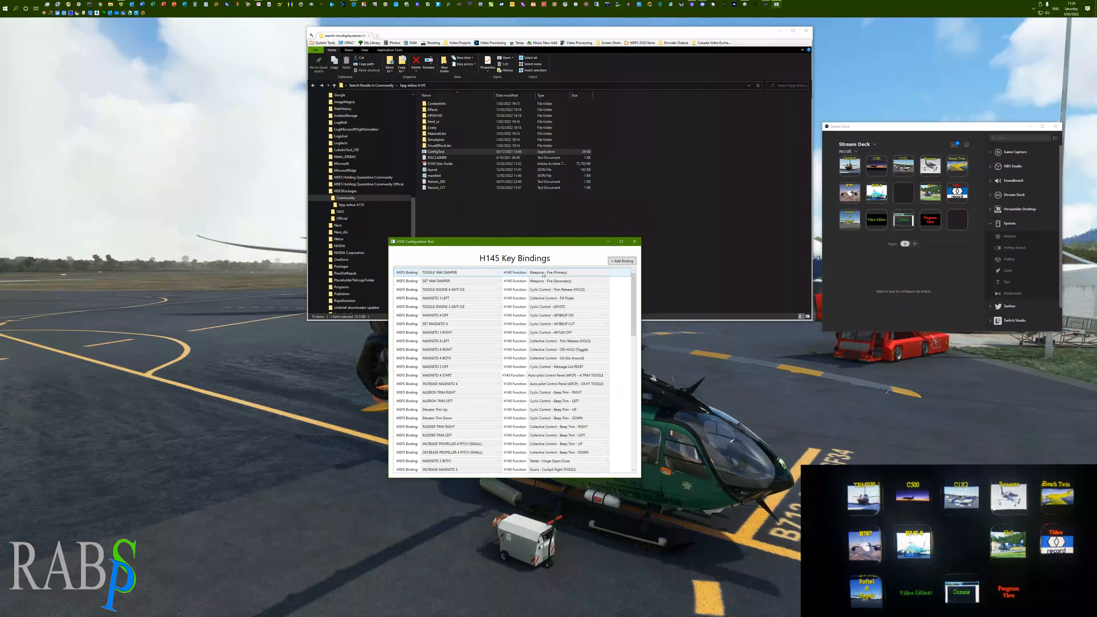
# Examine the custom bindings at the end of the list, the left passenger door's Stream Deck hotkey, and the choices for its MSFS binding and H145 function
pyautogui.moveTo(633, 295); pyautogui.dragTo(634, 436)
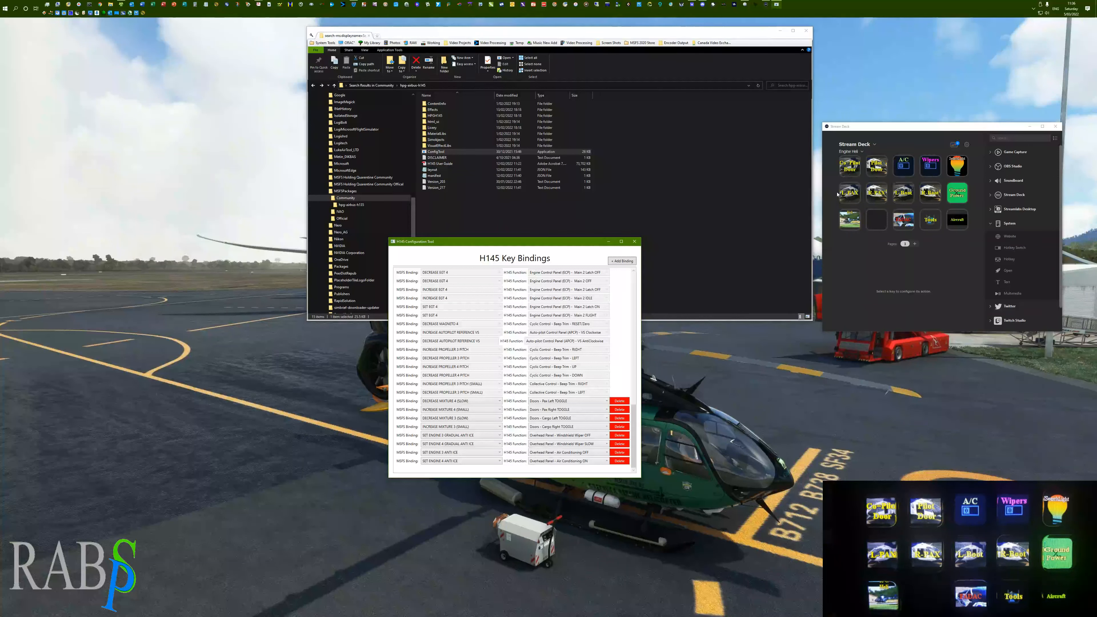
pyautogui.click(852, 198)
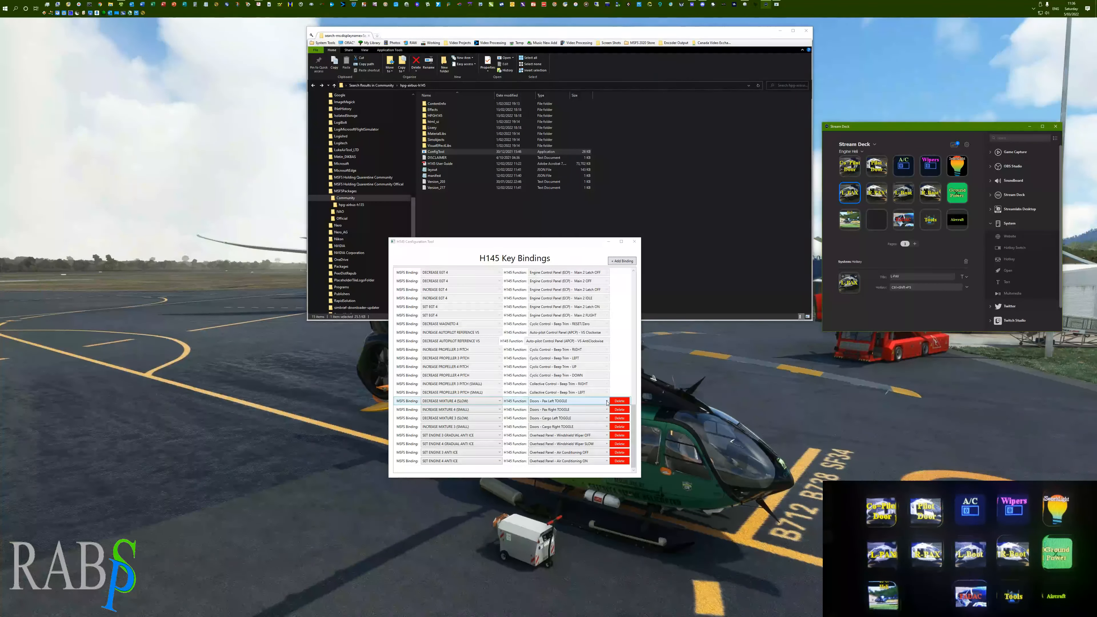
pyautogui.click(596, 400)
pyautogui.click(596, 401)
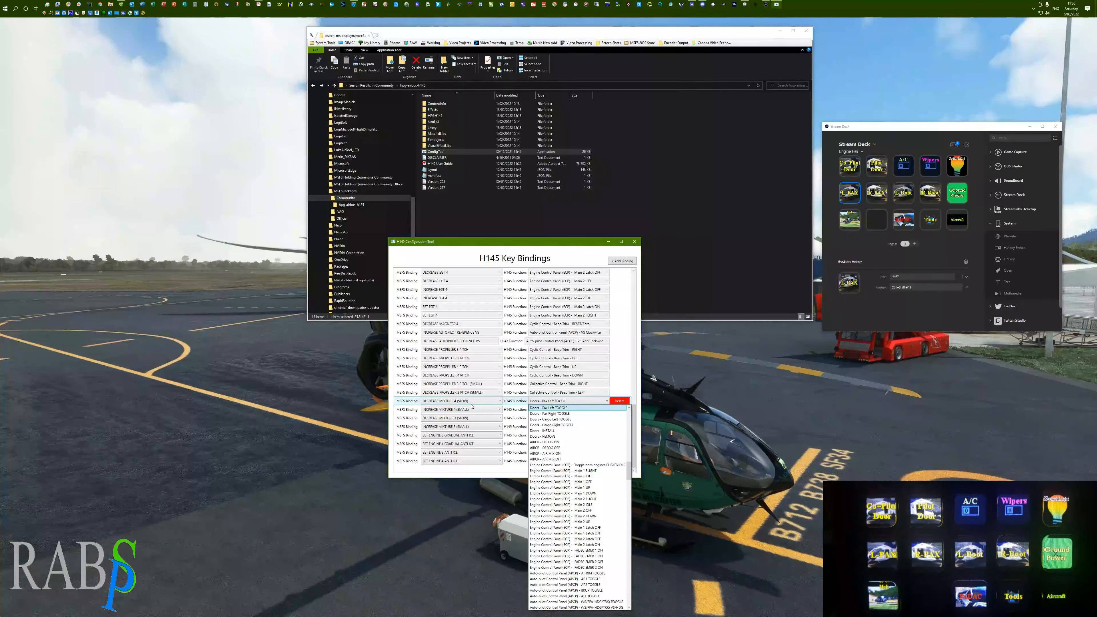
pyautogui.click(500, 401)
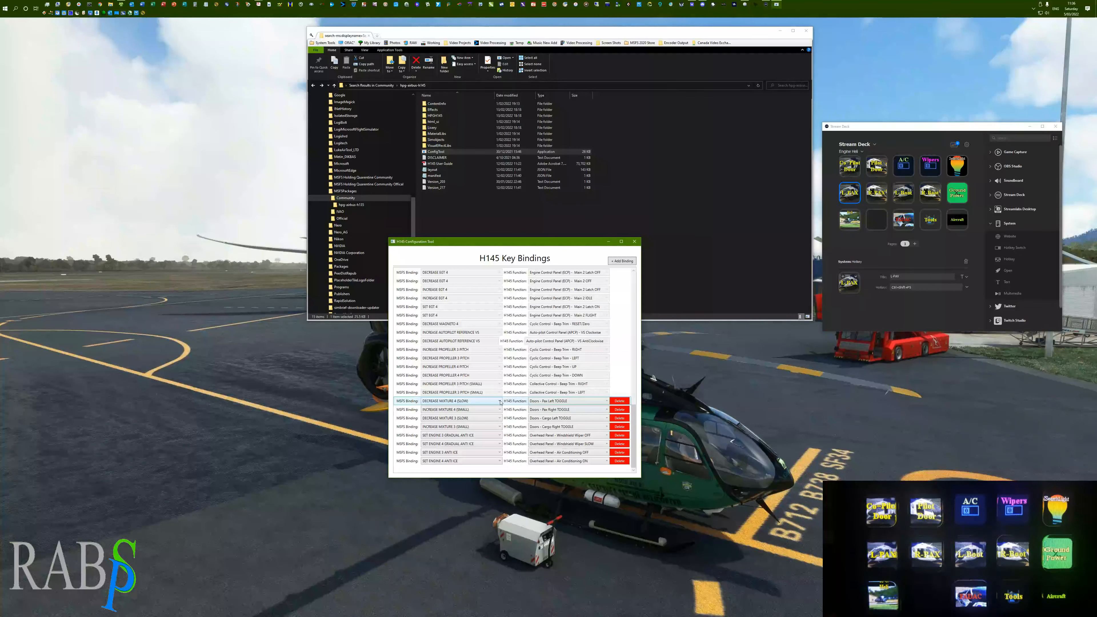
pyautogui.click(500, 401)
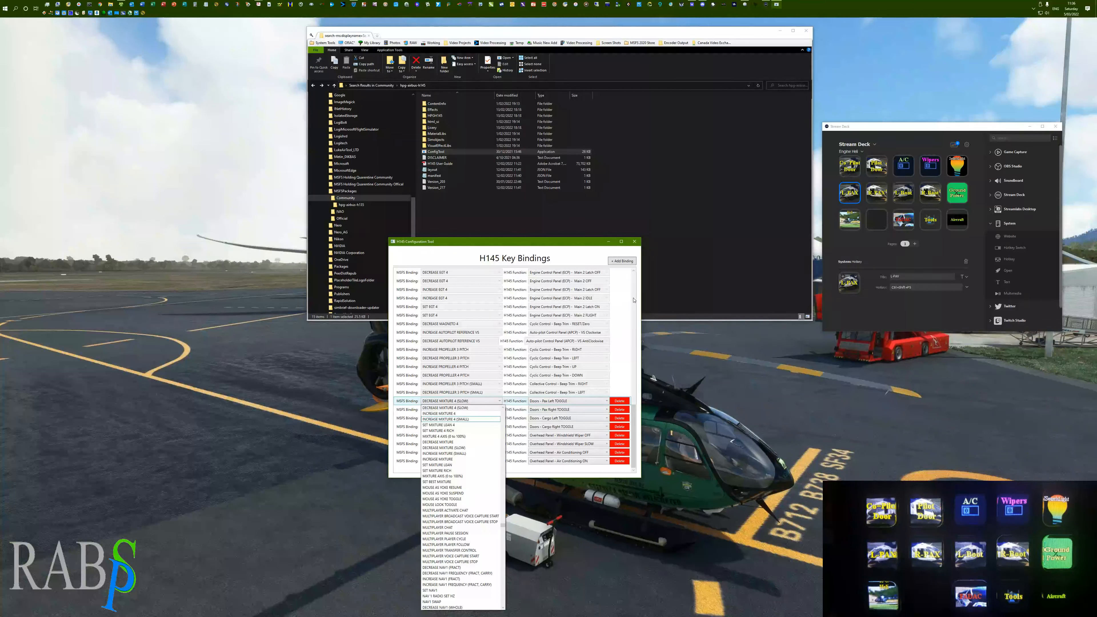
# Add a sample binding pairing SET ADF HIGHRANGE with the H145 function Overhead Panel - TEST OFF, and delete it again
pyautogui.click(621, 262)
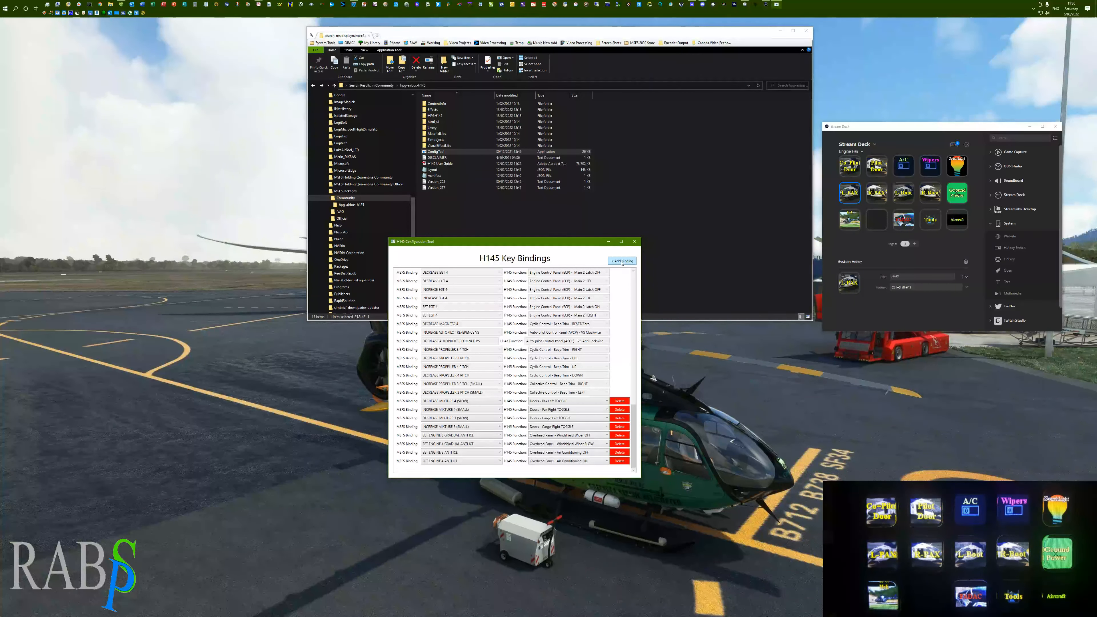
pyautogui.click(622, 262)
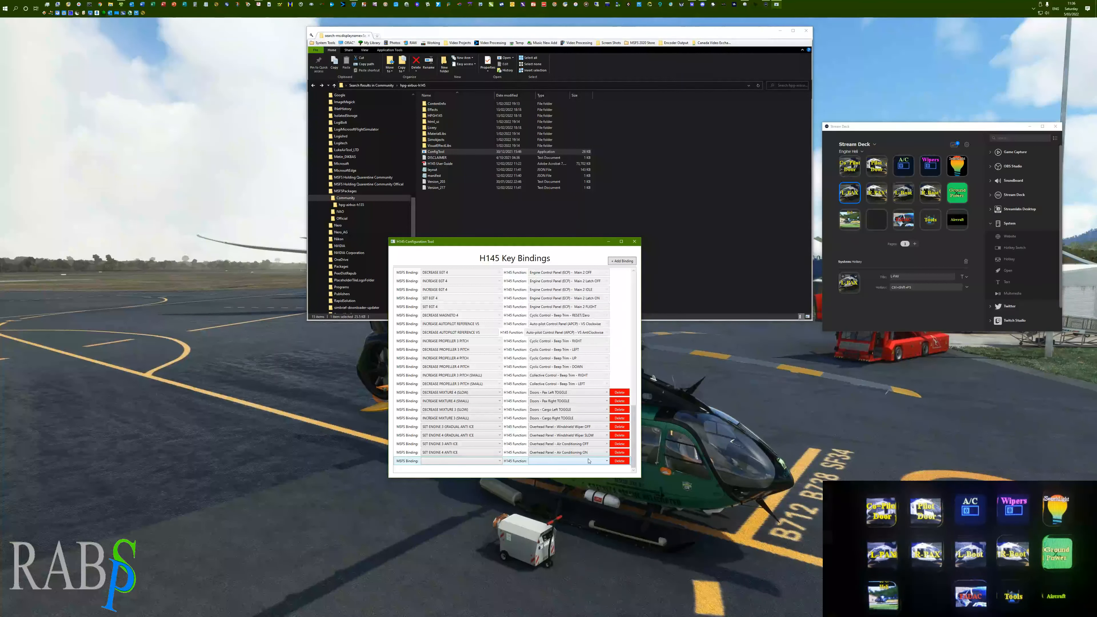
pyautogui.click(606, 461)
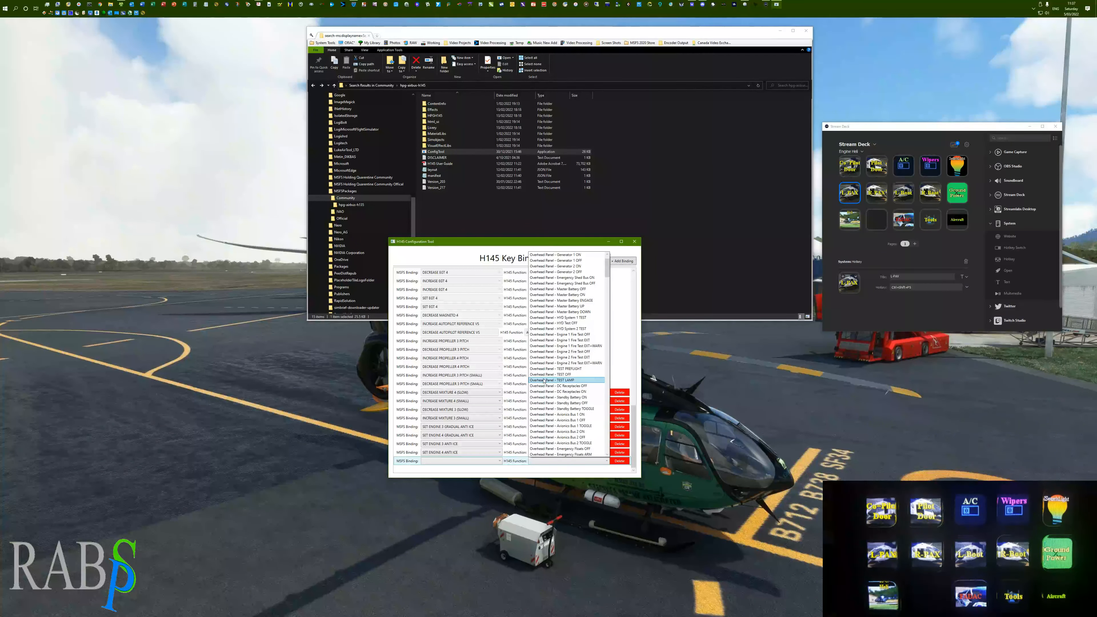
pyautogui.click(563, 375)
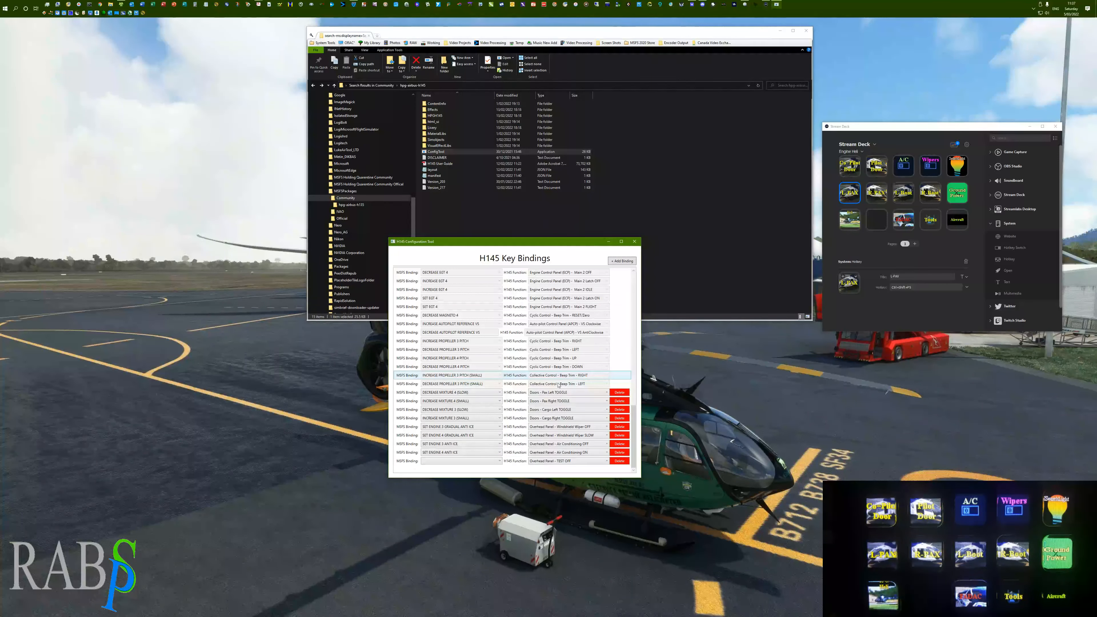
pyautogui.click(500, 461)
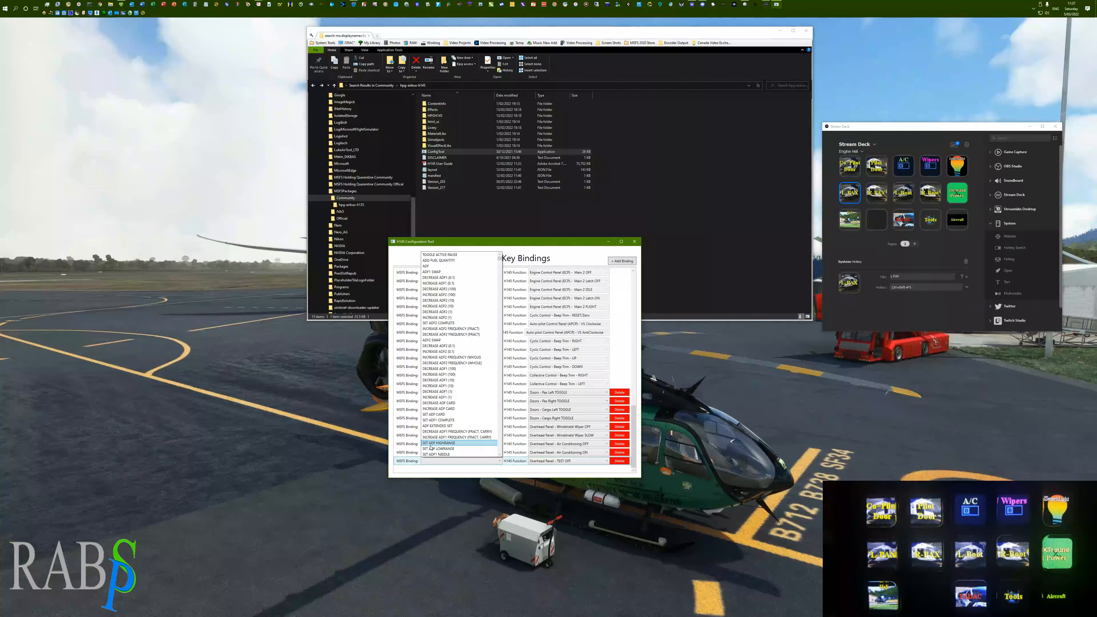
pyautogui.click(449, 443)
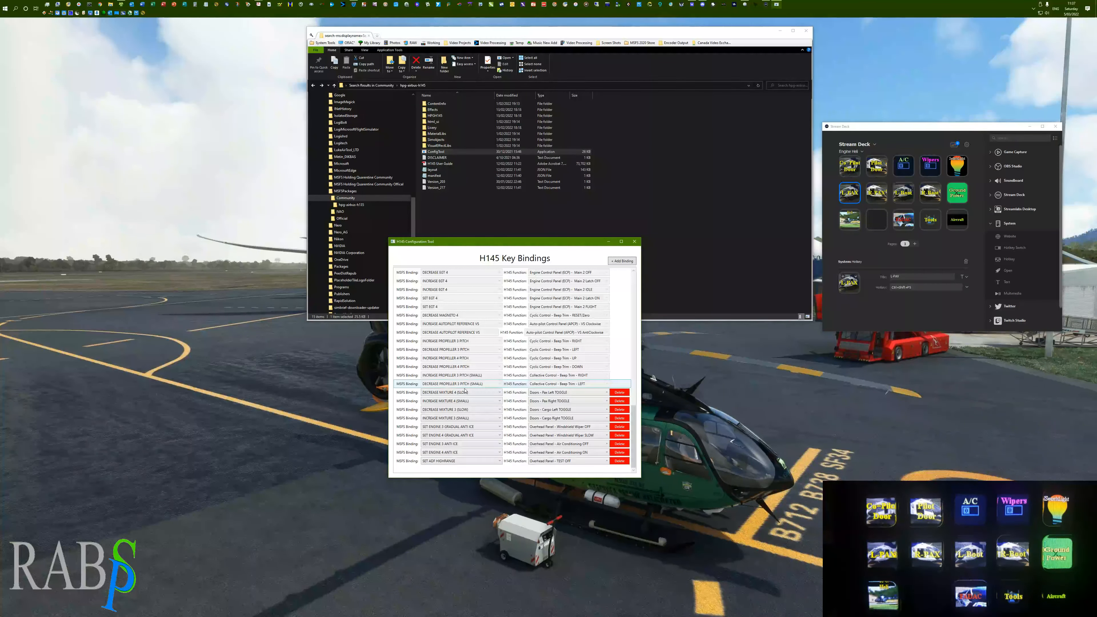
pyautogui.click(620, 462)
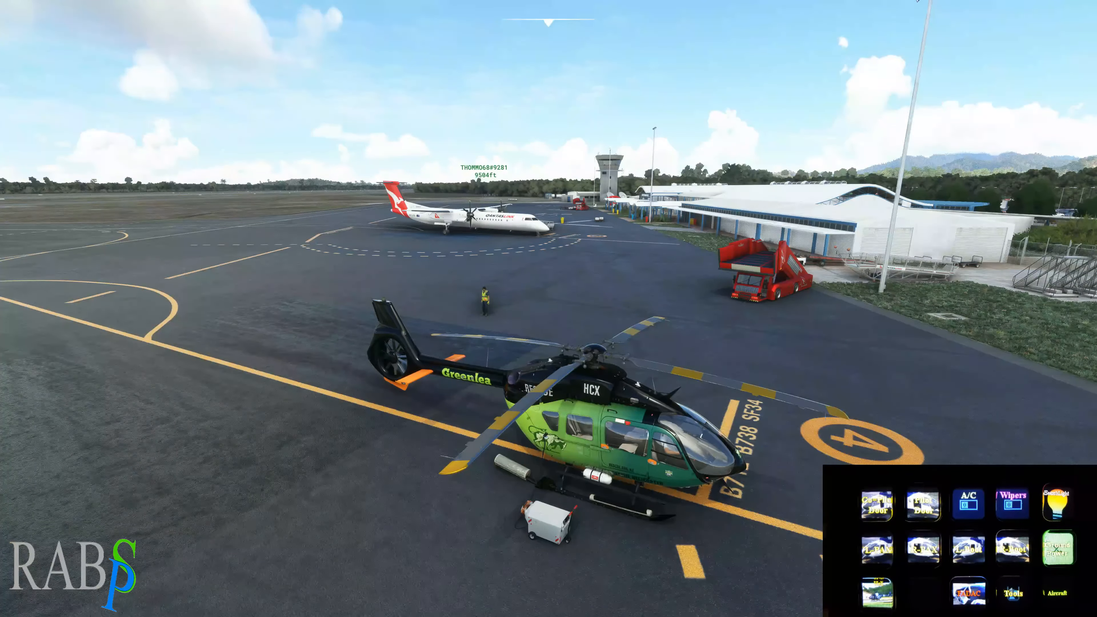
# Bring the Stream Deck and H145 Key Bindings windows in front of the simulator and move the bindings window clear of the helicopter
pyautogui.hotkey('alt', 'Tab')
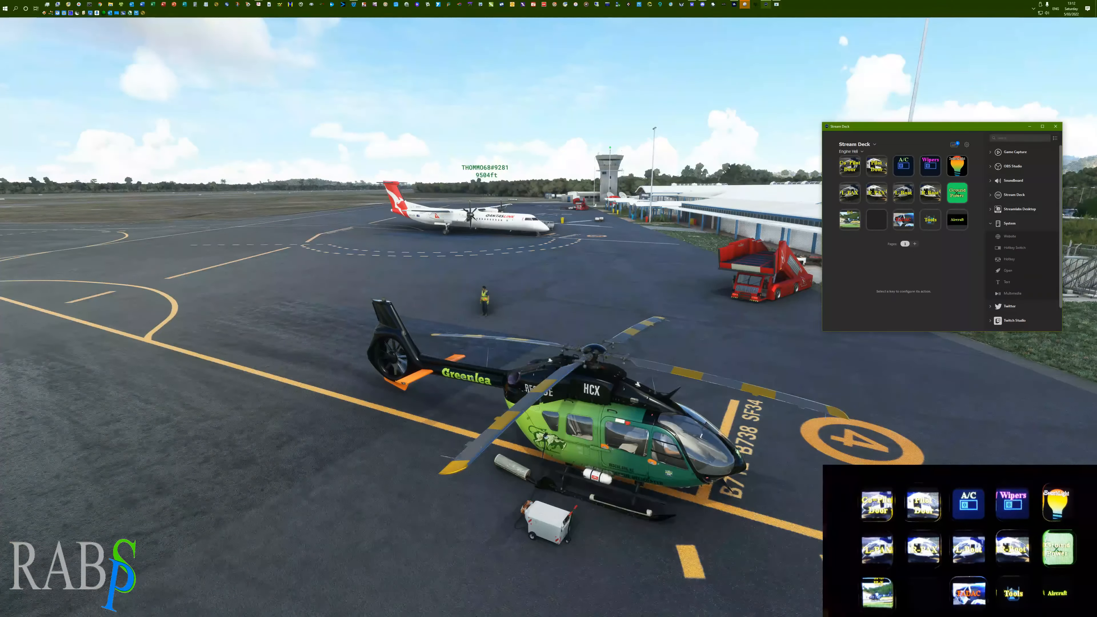
pyautogui.hotkey('alt', 'Tab')
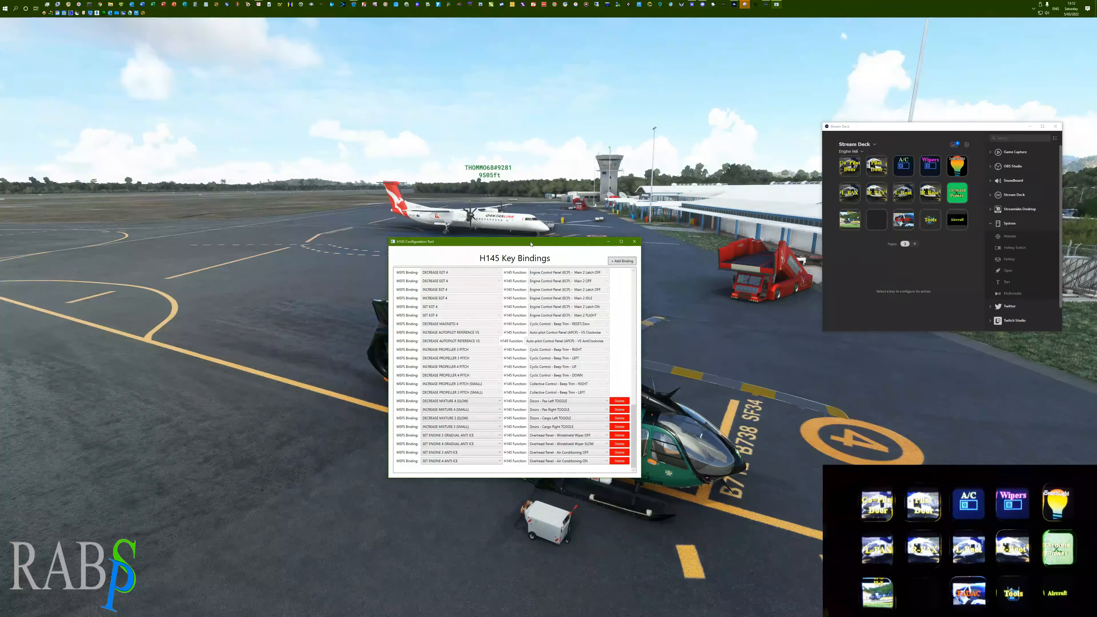
pyautogui.moveTo(531, 245); pyautogui.dragTo(387, 250)
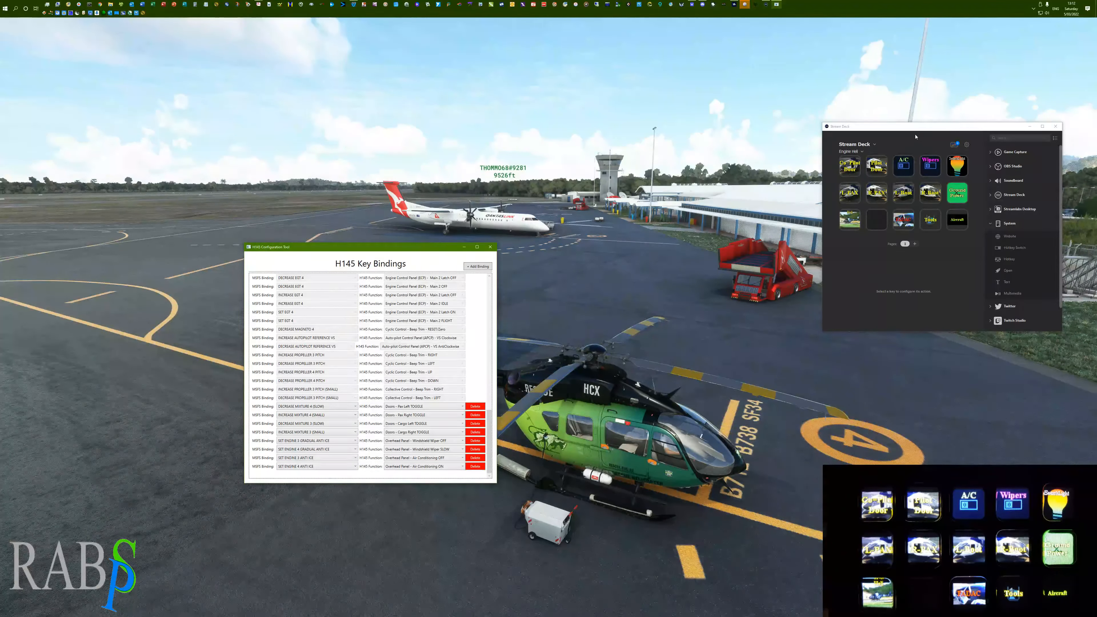
# Record Ctrl+Shift+F6 as the hotkey of the Stream Deck key for the right passenger door
pyautogui.click(880, 199)
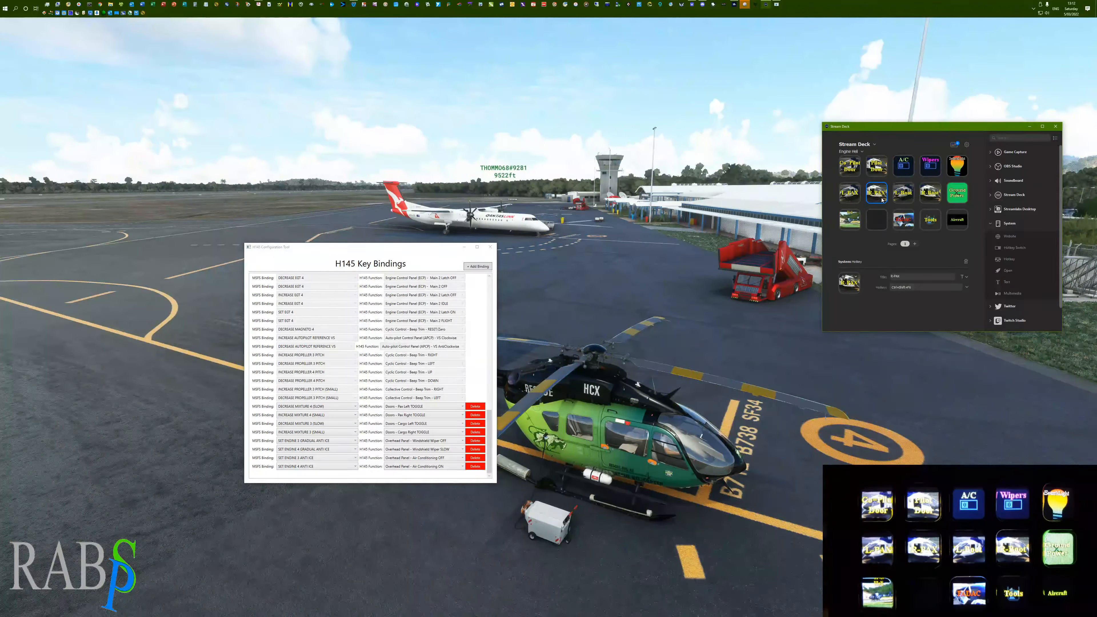
pyautogui.click(913, 289)
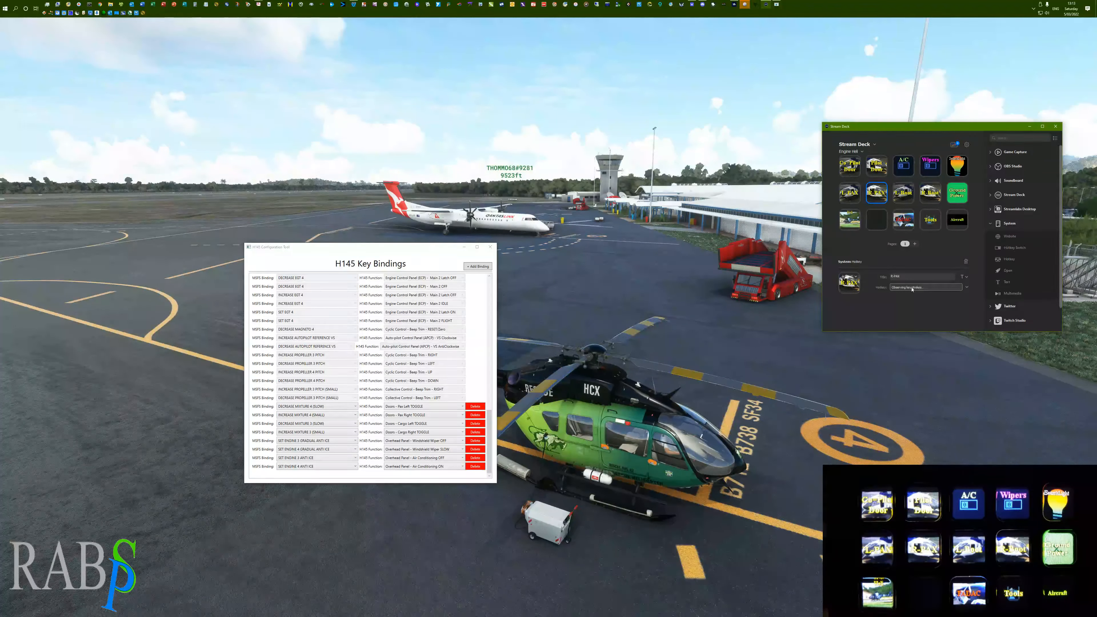
pyautogui.press('ctrl')
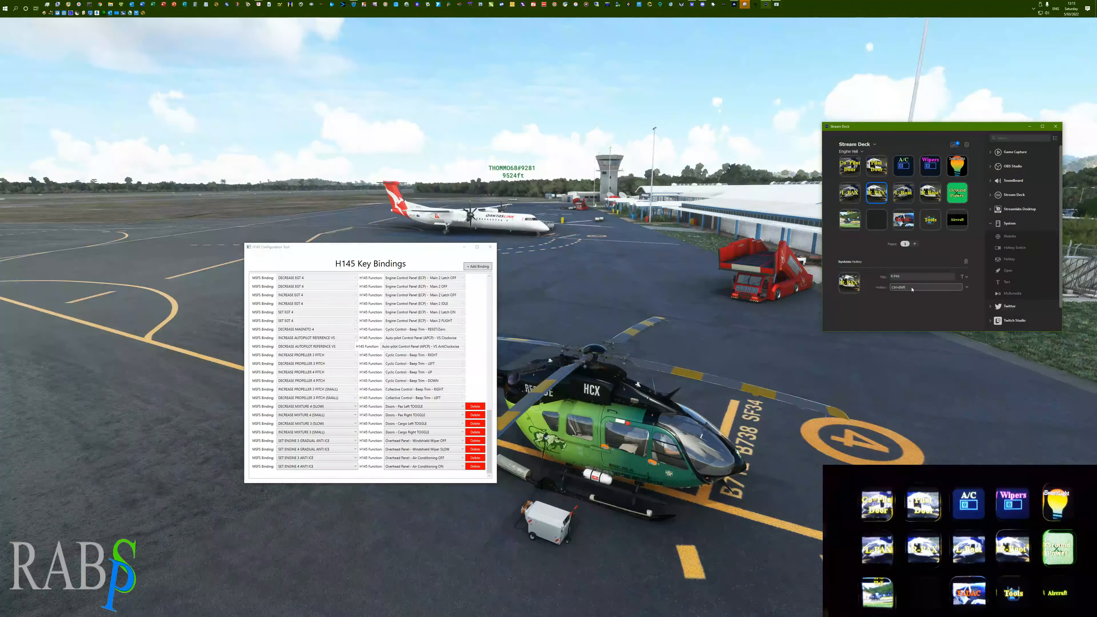
pyautogui.hotkey('ctrl', 'shift', 'F6')
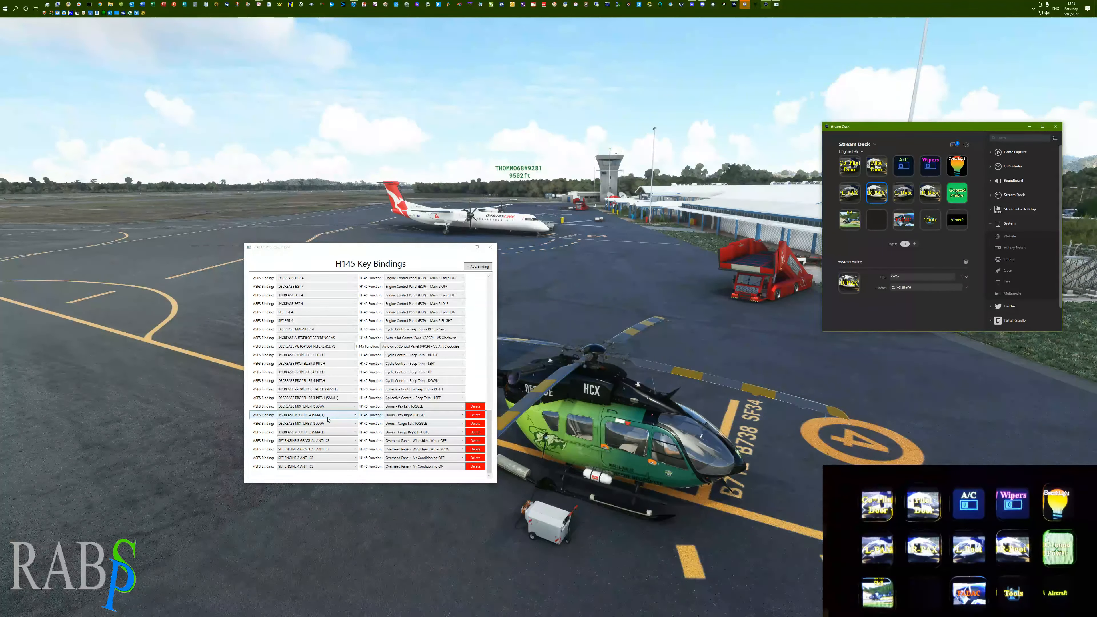
# Switch to the flight simulator and open its Controls Options
pyautogui.click(586, 268)
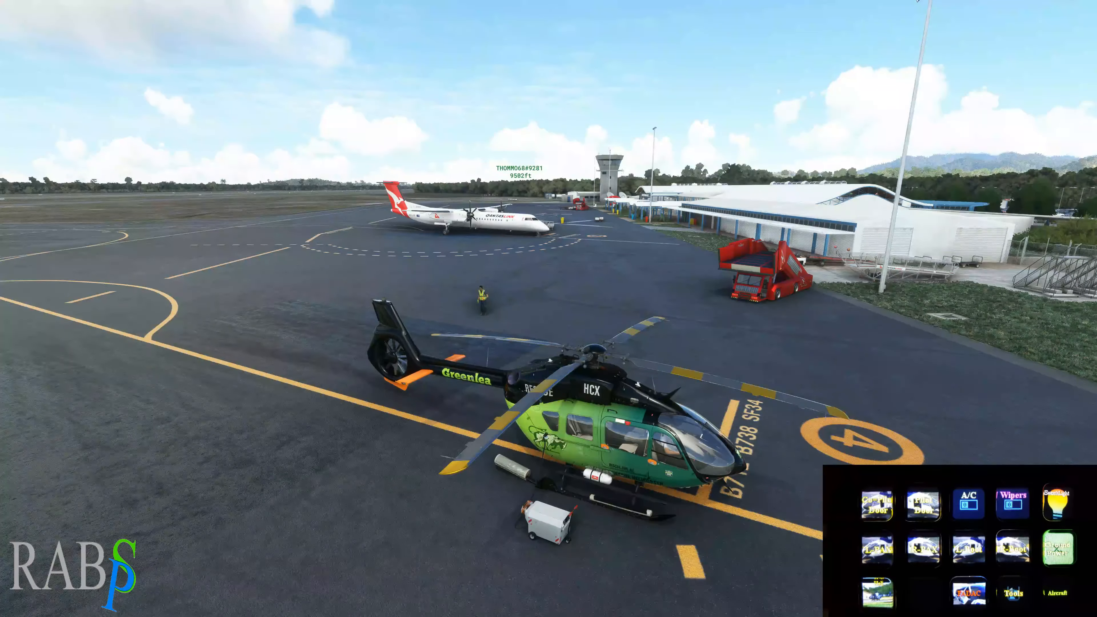
pyautogui.press('Escape')
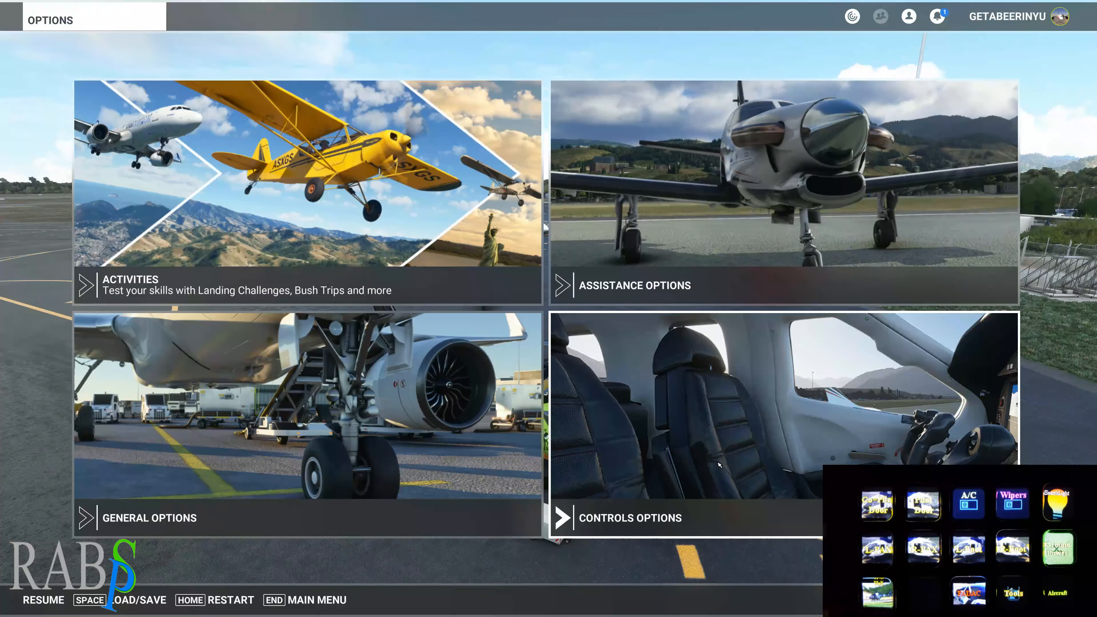
pyautogui.click(730, 469)
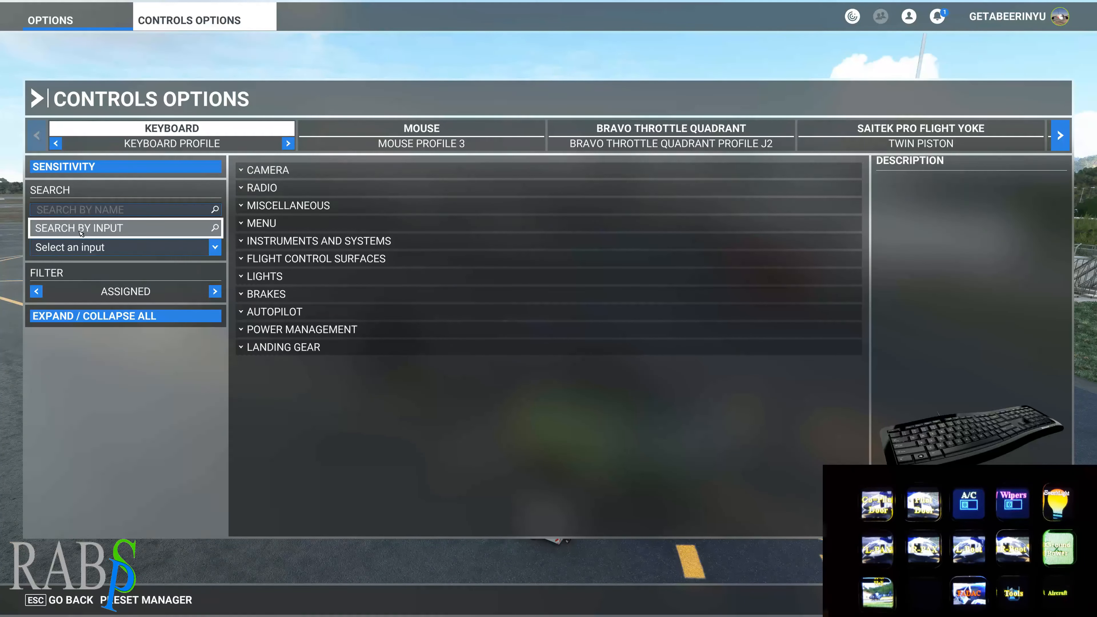
# Check the door's MSFS binding name in the H145 Key Bindings window and search the keyboard controls by name for "mixture 4"
pyautogui.click(79, 210)
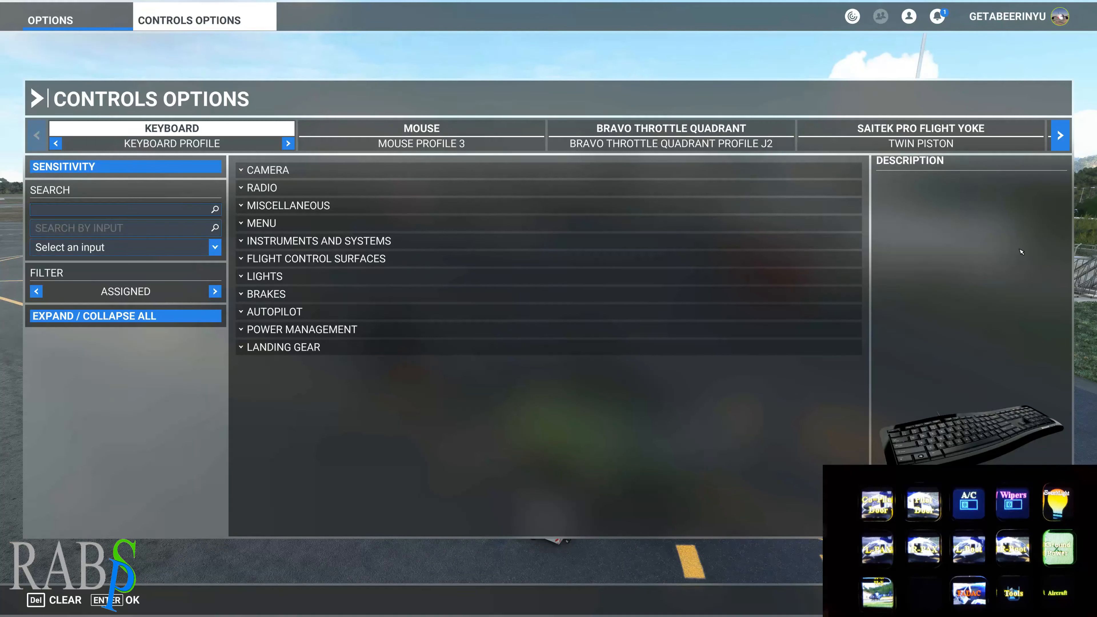
pyautogui.hotkey('alt', 'Tab')
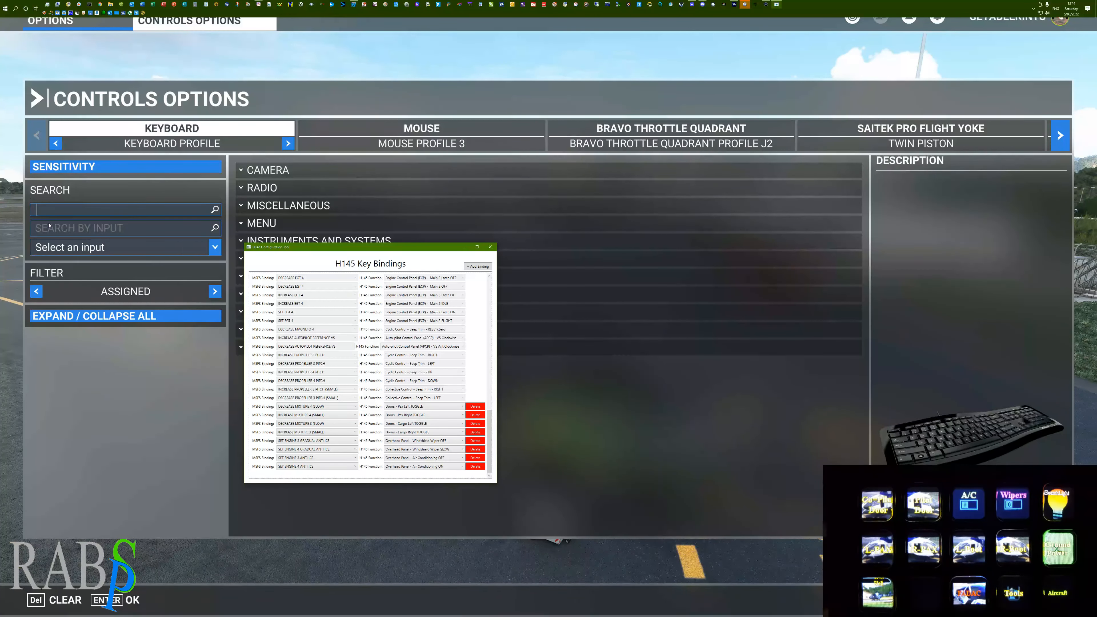
pyautogui.click(49, 210)
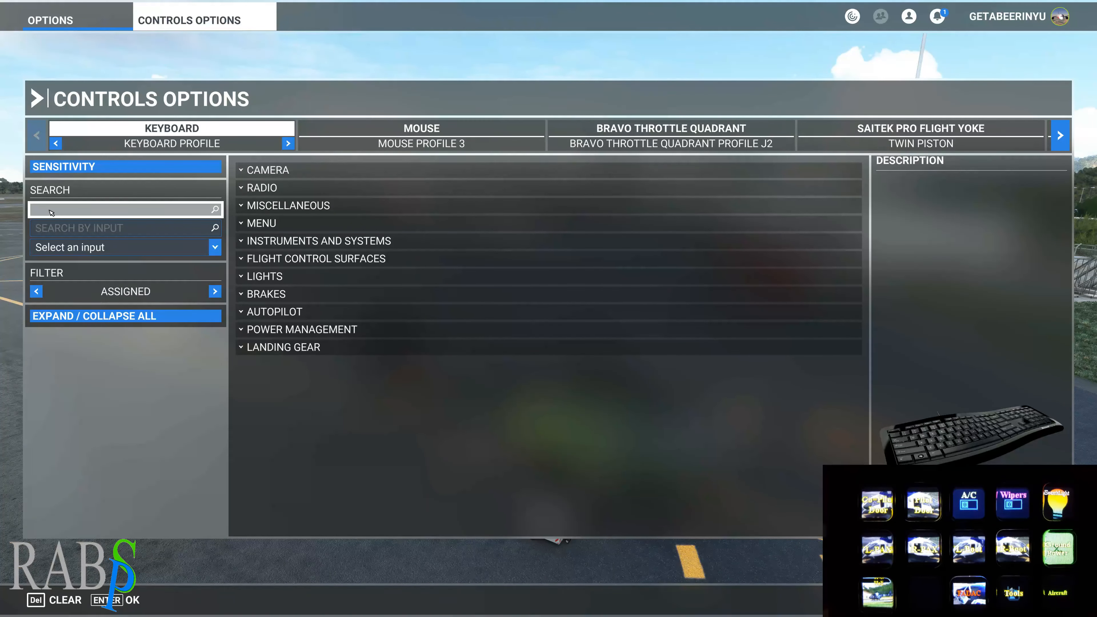
pyautogui.write('mi')
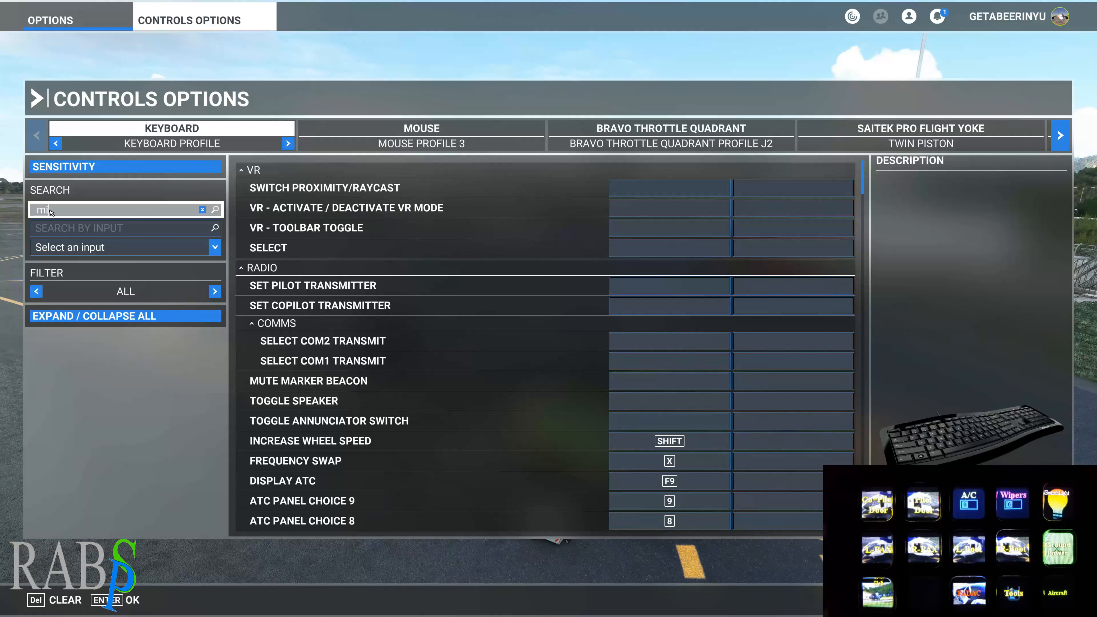
pyautogui.write('xt')
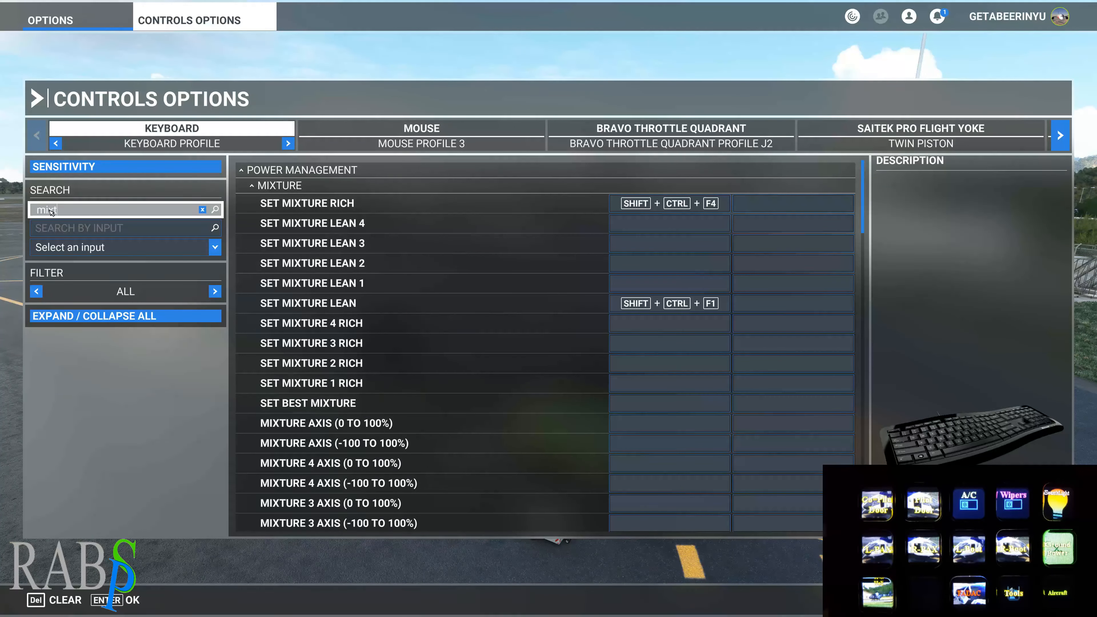
pyautogui.write('ure')
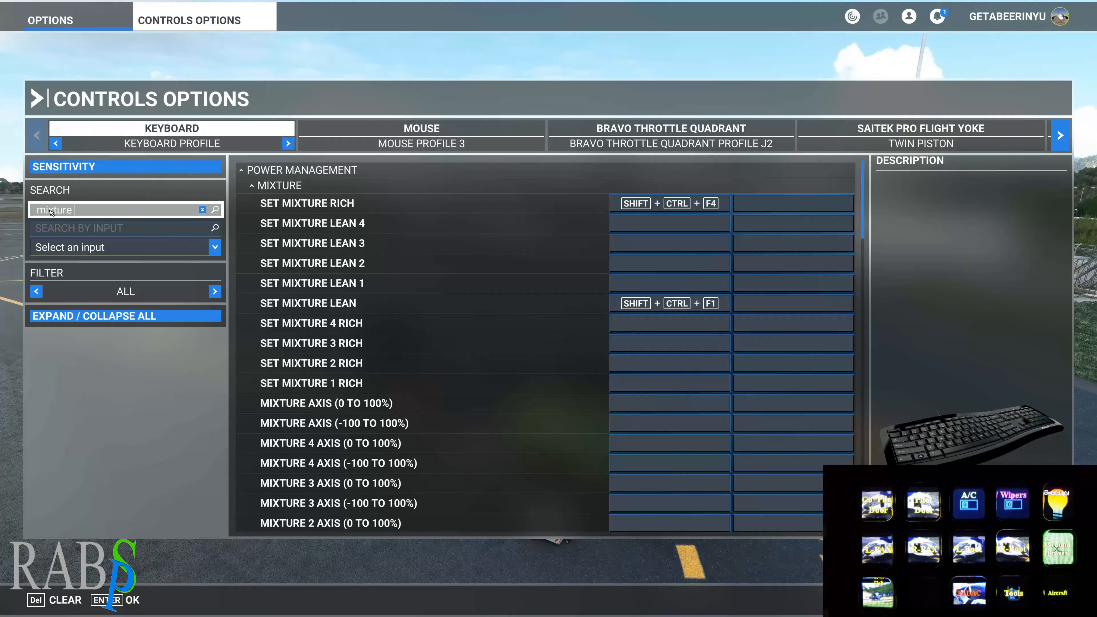
pyautogui.write(' 4')
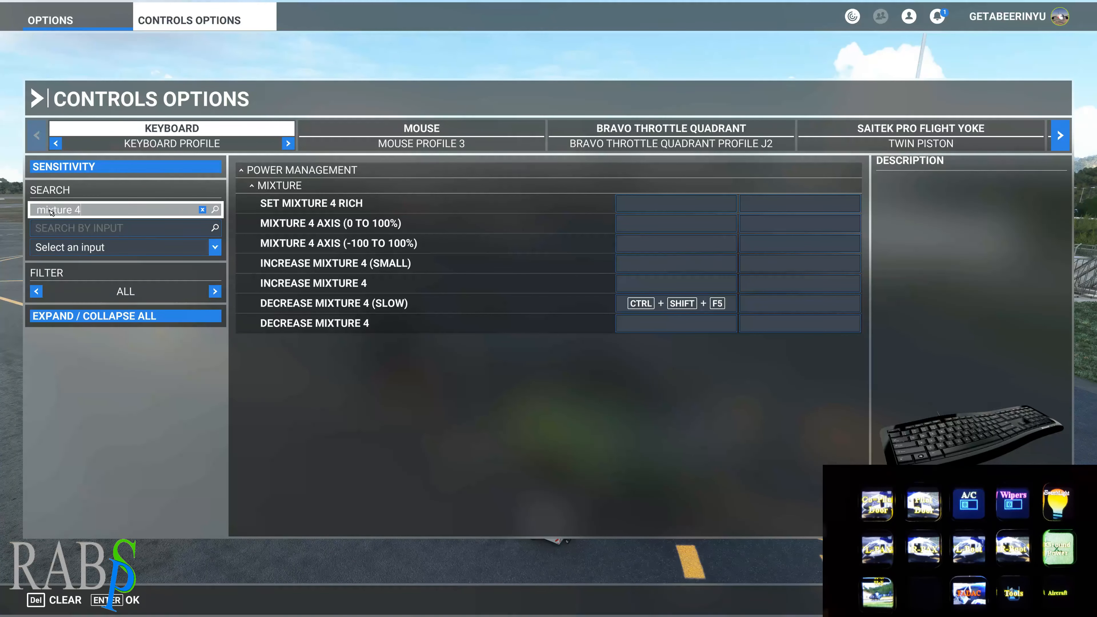
pyautogui.press('Return')
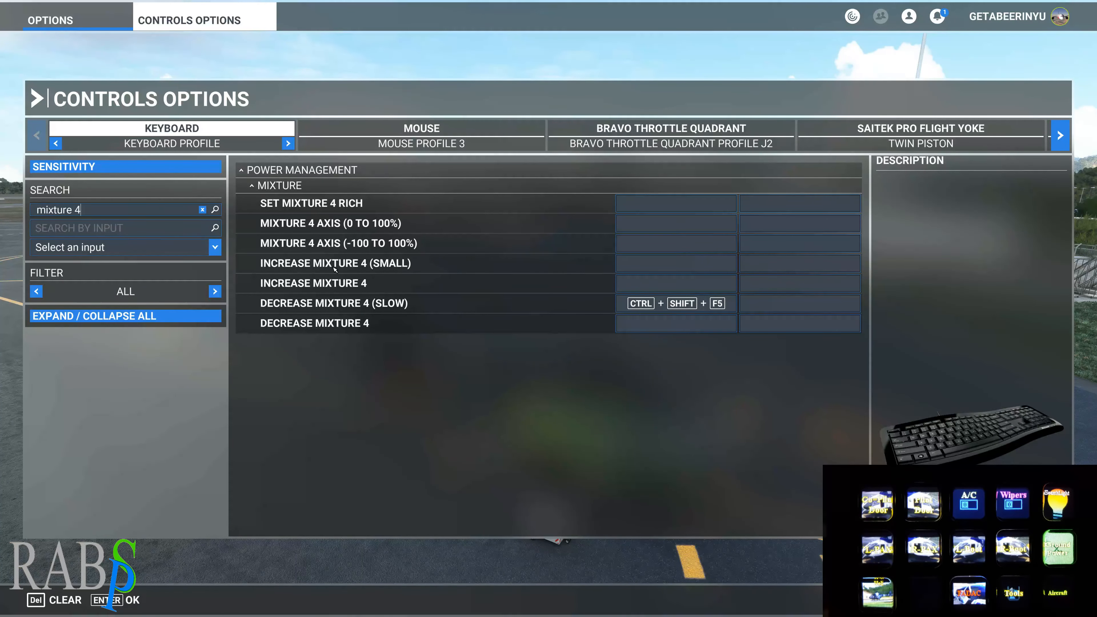
# Assign the key combination Ctrl+Shift+F6 to INCREASE MIXTURE 4 (SMALL) and validate it
pyautogui.moveTo(366, 268)
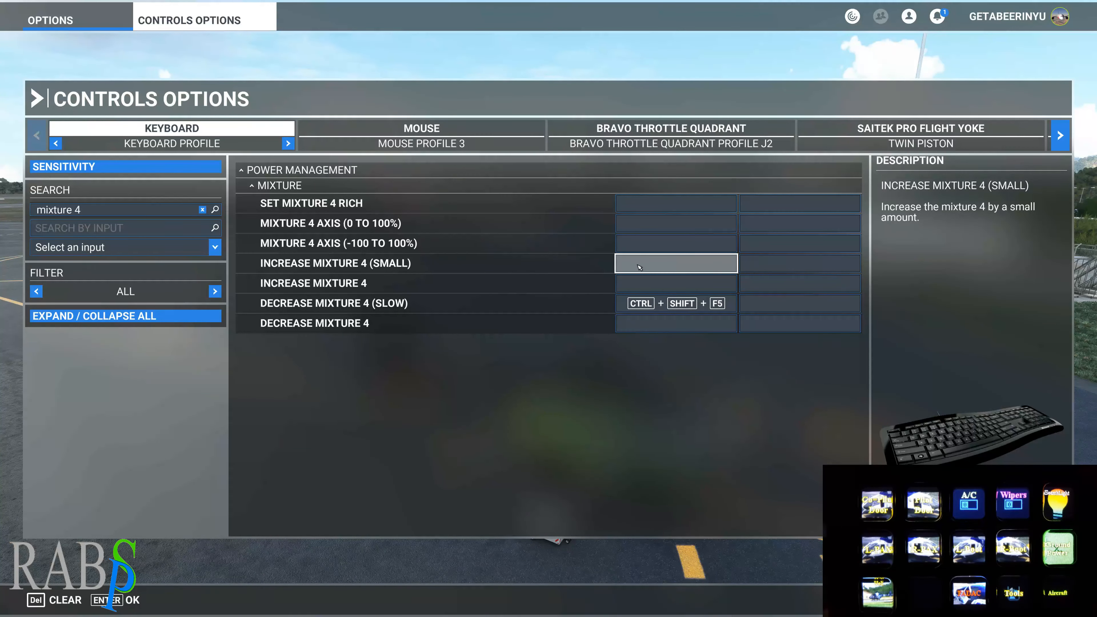
pyautogui.click(620, 260)
pyautogui.click(461, 293)
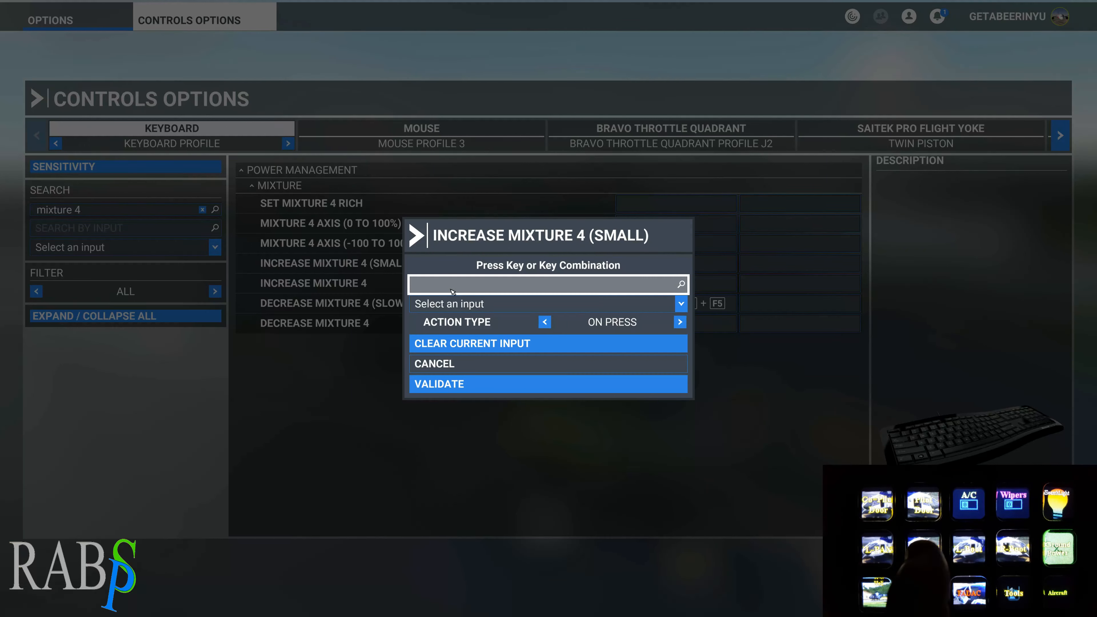
pyautogui.hotkey('ctrl', 'shift', 'F6')
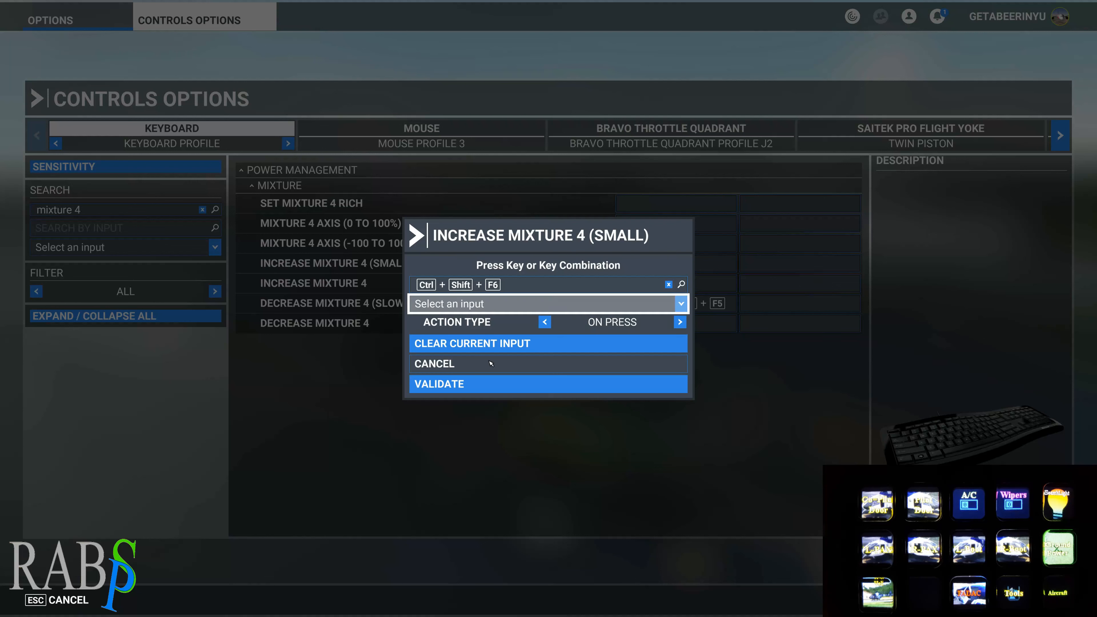
pyautogui.click(464, 393)
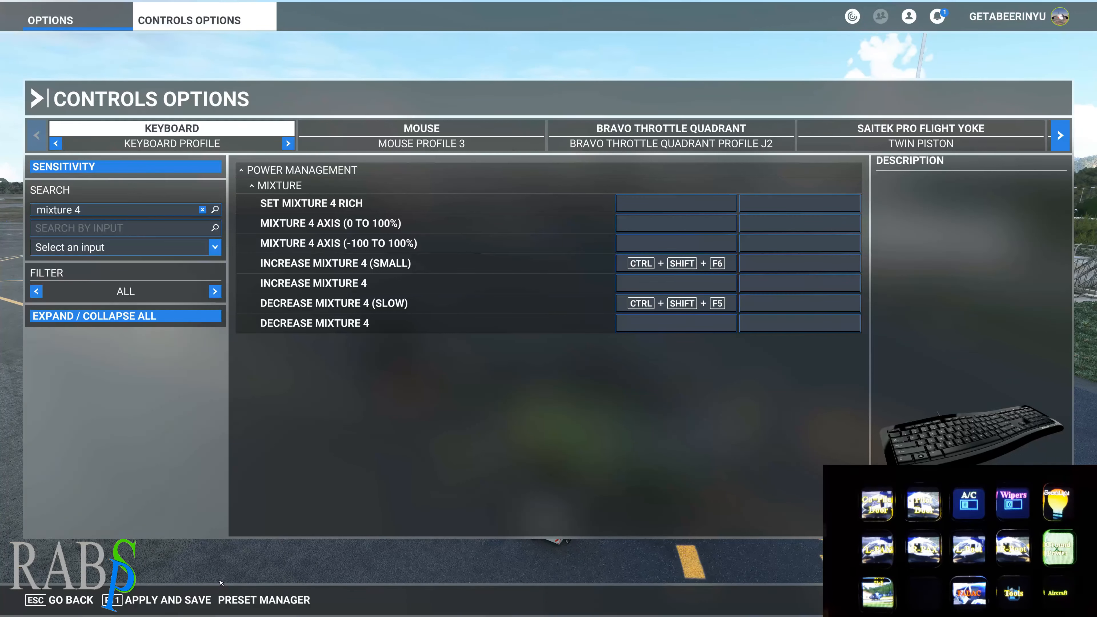
# Apply and save the changed keyboard profile, leave the options and resume the flight
pyautogui.click(169, 602)
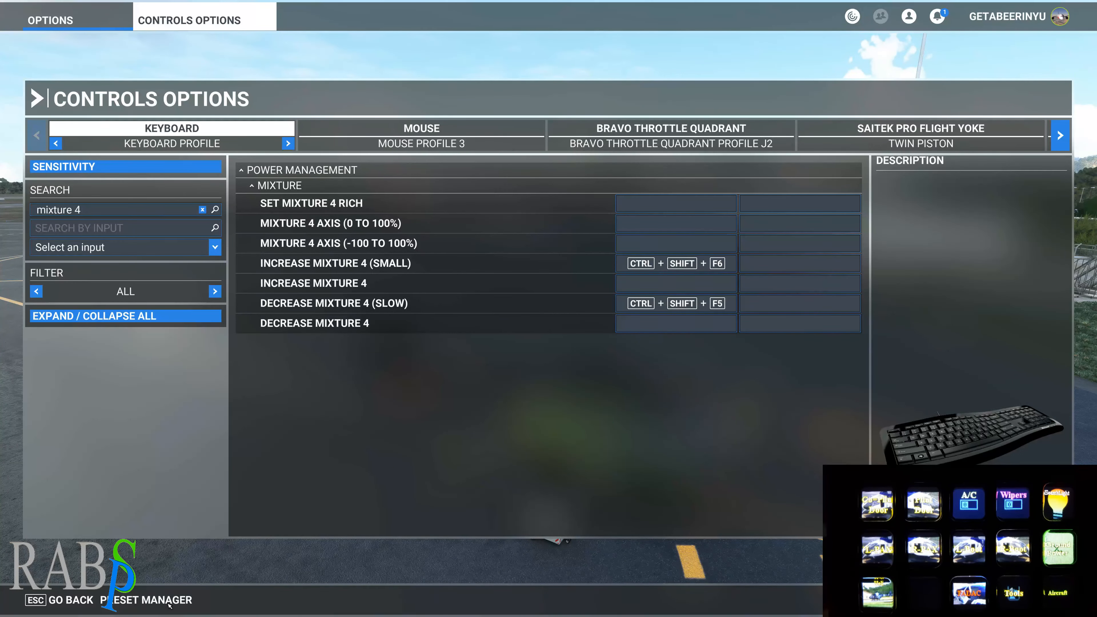
pyautogui.click(66, 602)
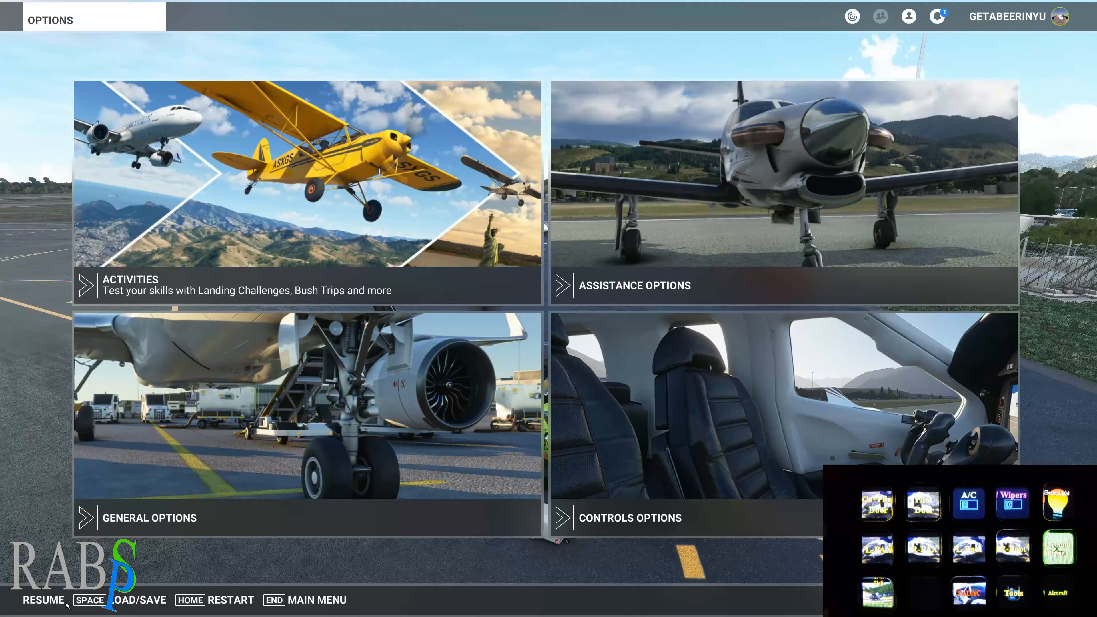
pyautogui.click(66, 603)
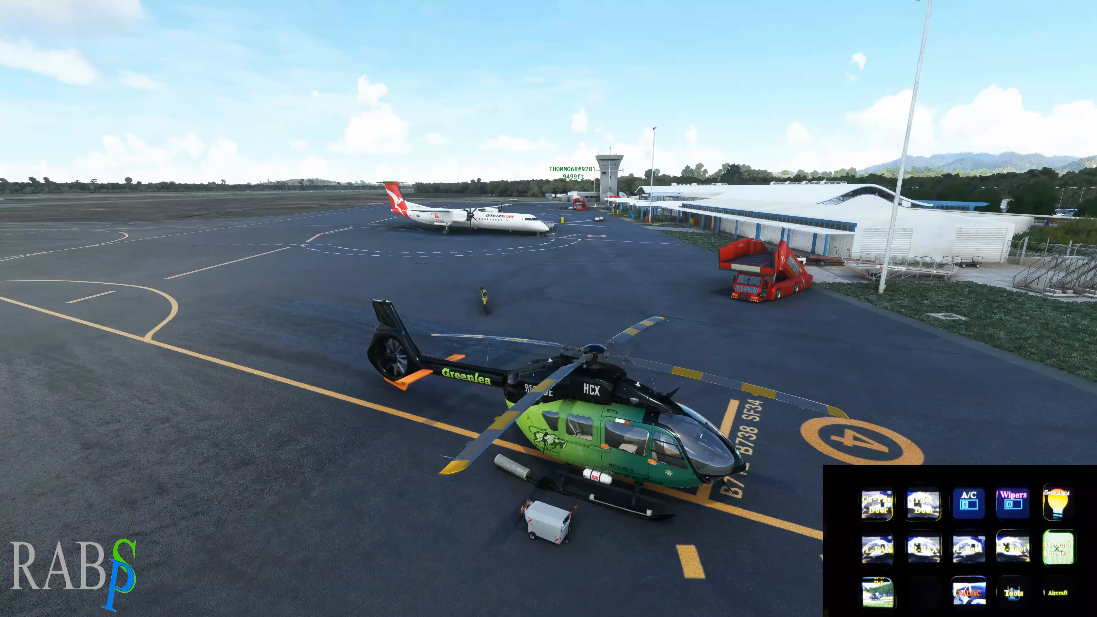
# Review the H145 Key Bindings and Stream Deck windows over the simulator, and return to the helicopter view
pyautogui.hotkey('alt', 'Tab')
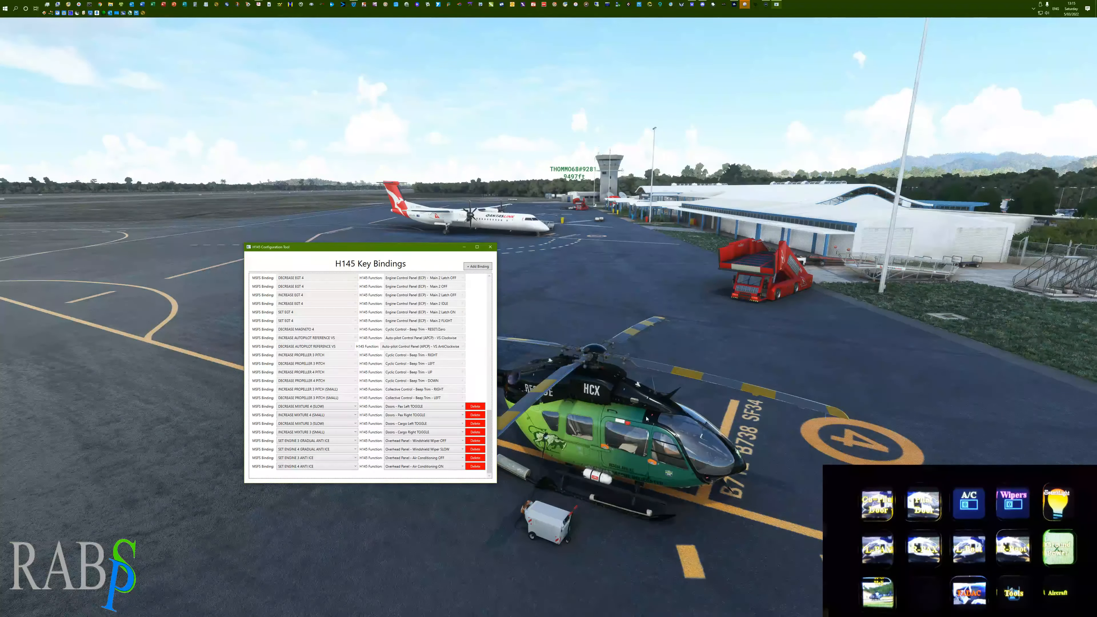
pyautogui.click(766, 4)
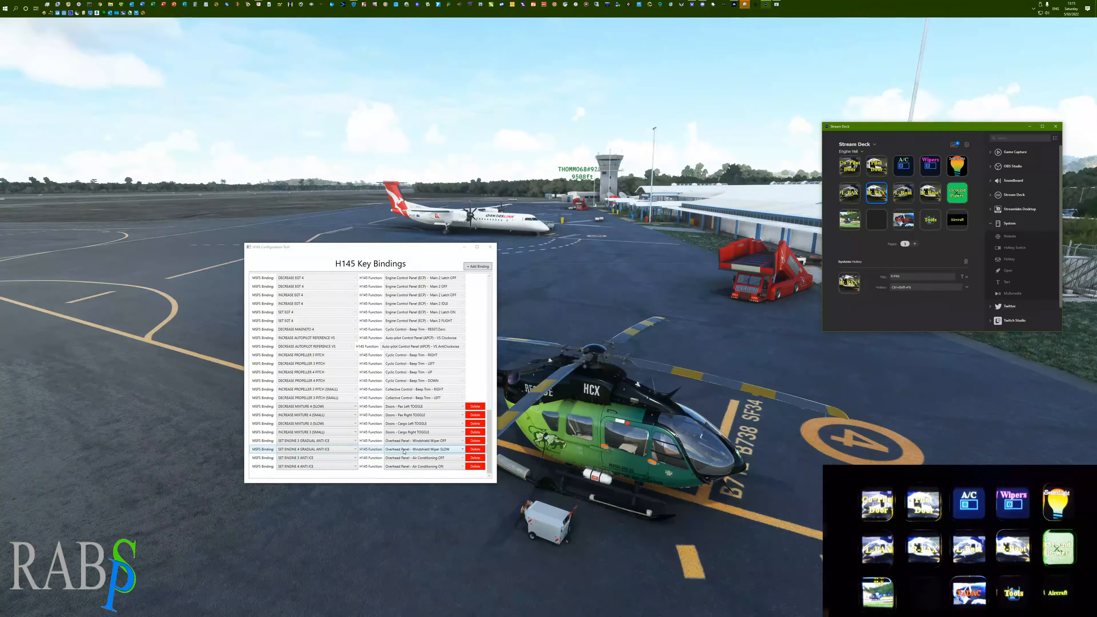
pyautogui.click(928, 426)
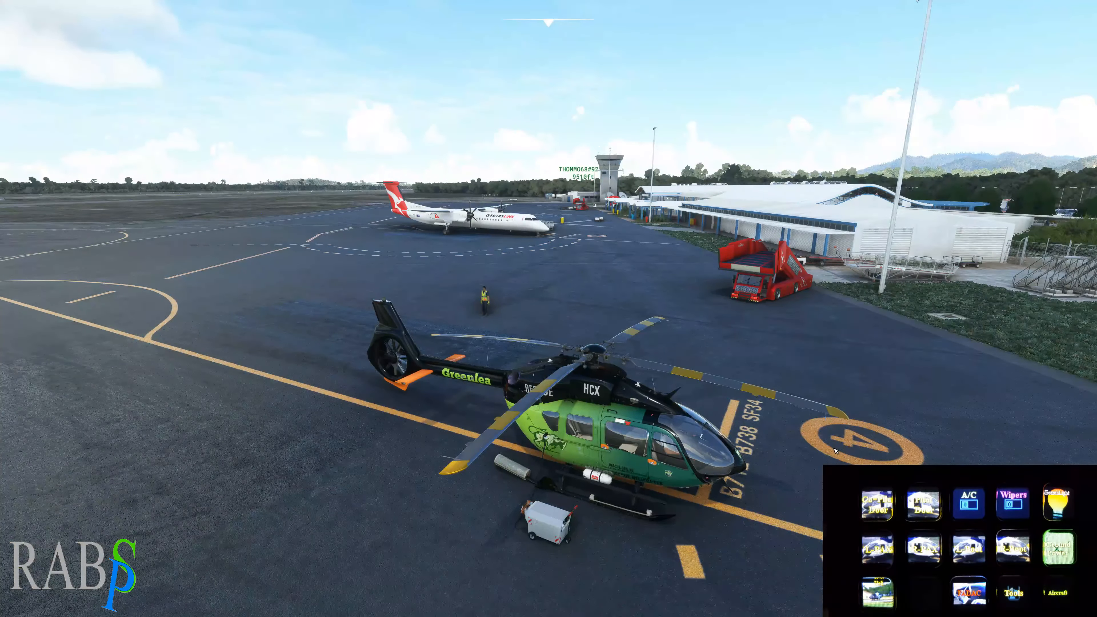